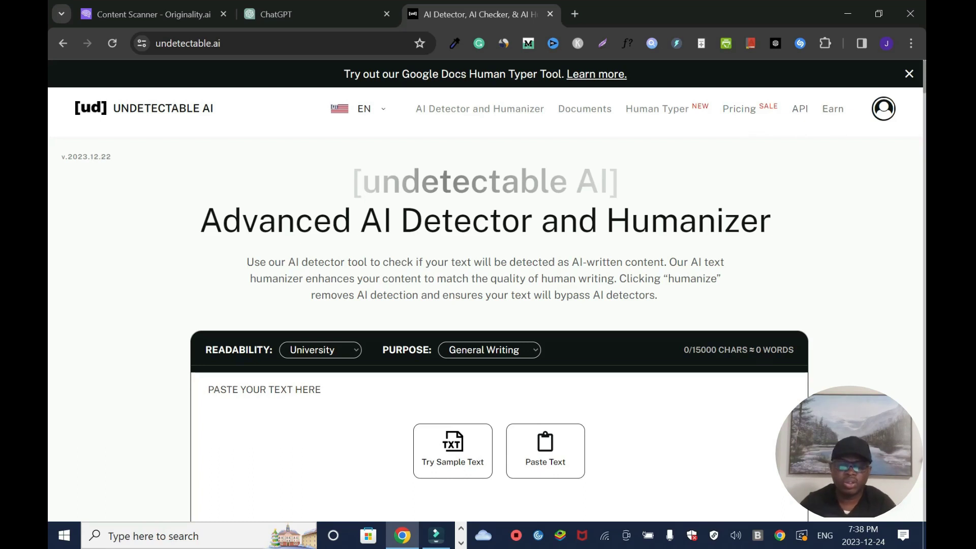
pyautogui.scroll(-2, 499, 305)
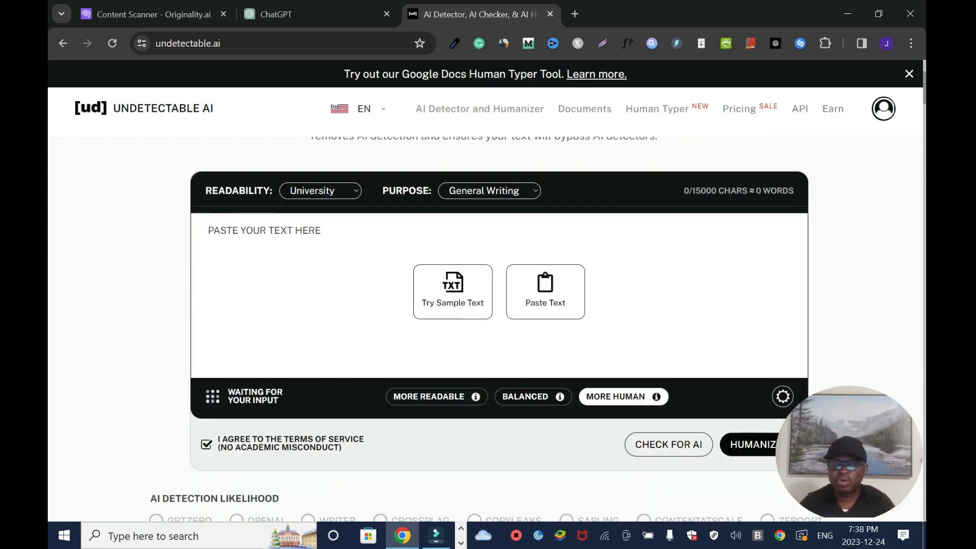
pyautogui.scroll(-2, 499, 305)
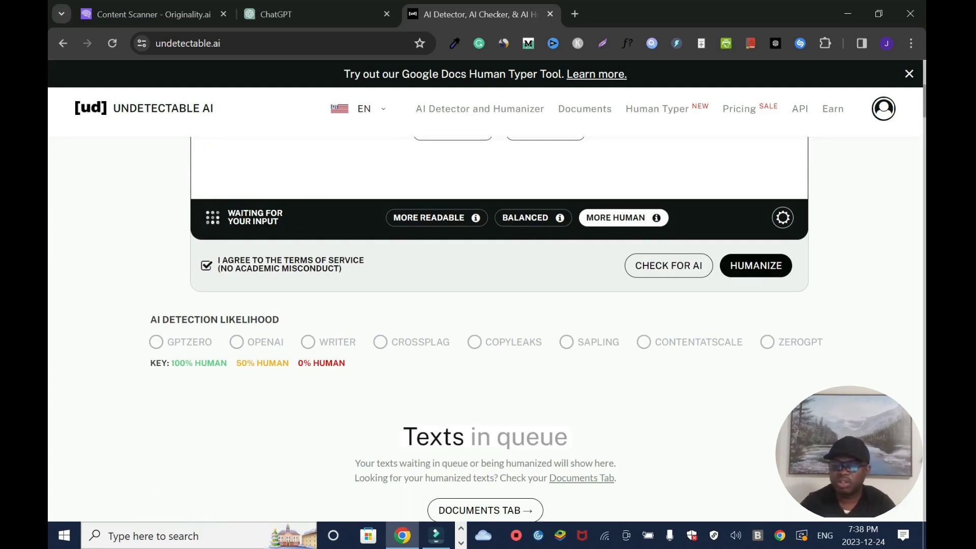
pyautogui.scroll(-1, 486, 328)
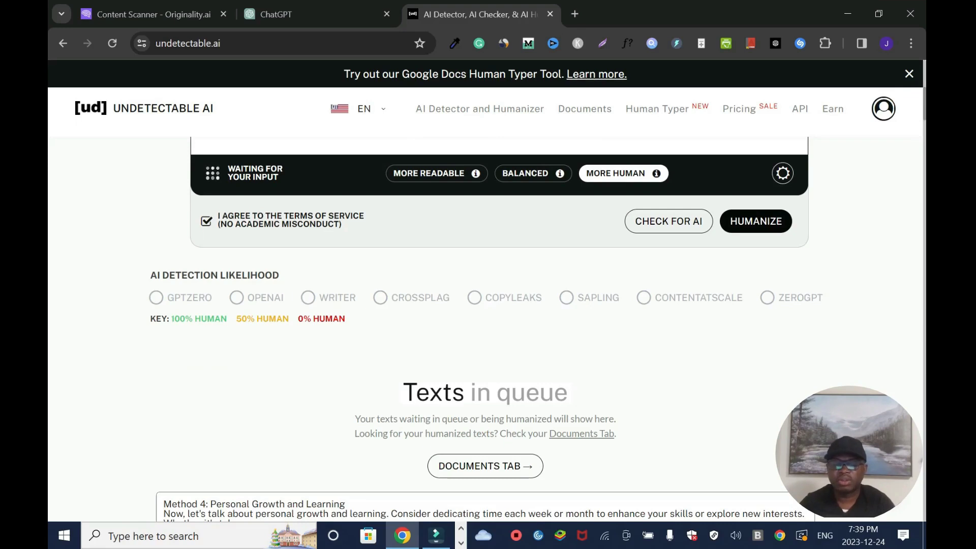
# Switch from the empty Originality.ai scan tab to the Undetectable AI tab.
pyautogui.hotkey('ctrl', '1')
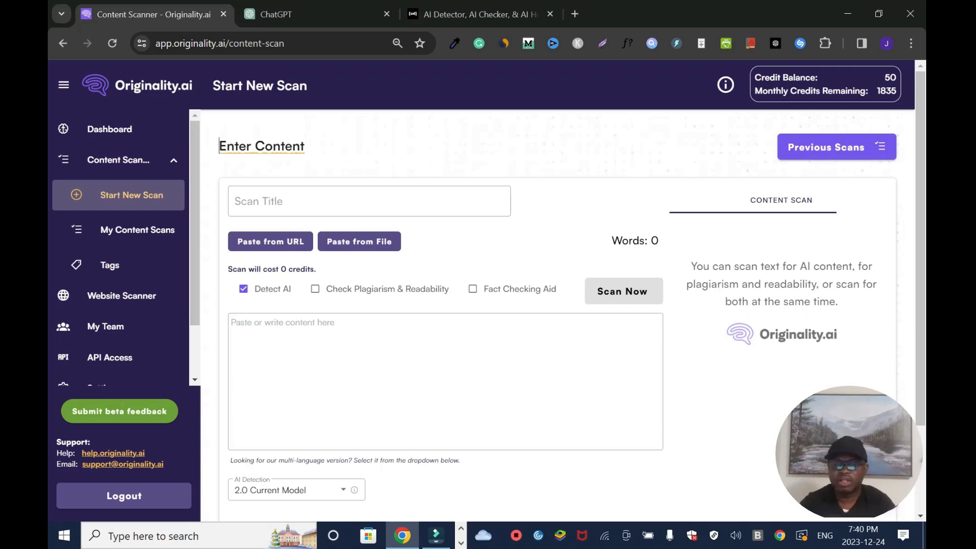
pyautogui.hotkey('ctrl', '3')
pyautogui.scroll(2, 487, 305)
pyautogui.scroll(1, 488, 305)
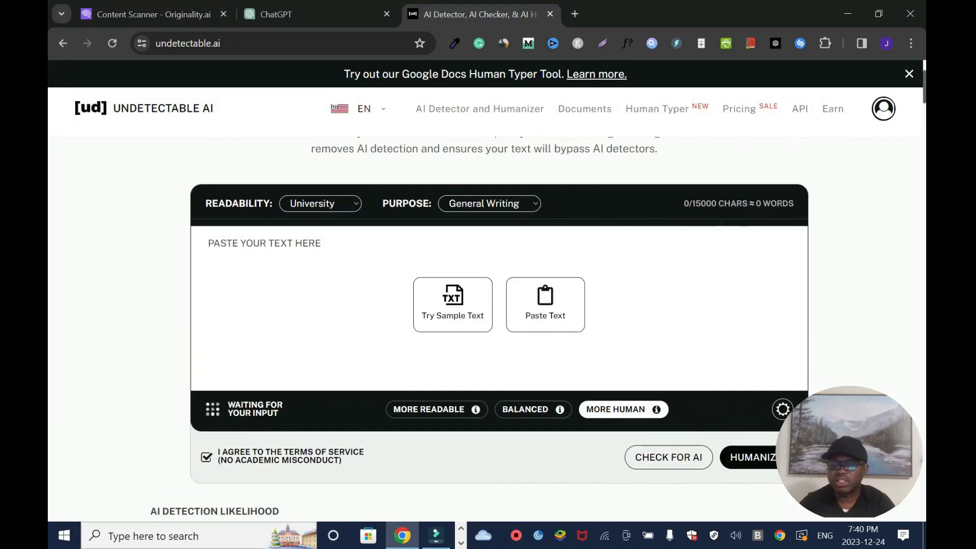
pyautogui.scroll(1, 489, 305)
# Go to the ChatGPT blog post conversation and glance at the available models.
pyautogui.hotkey('ctrl', '2')
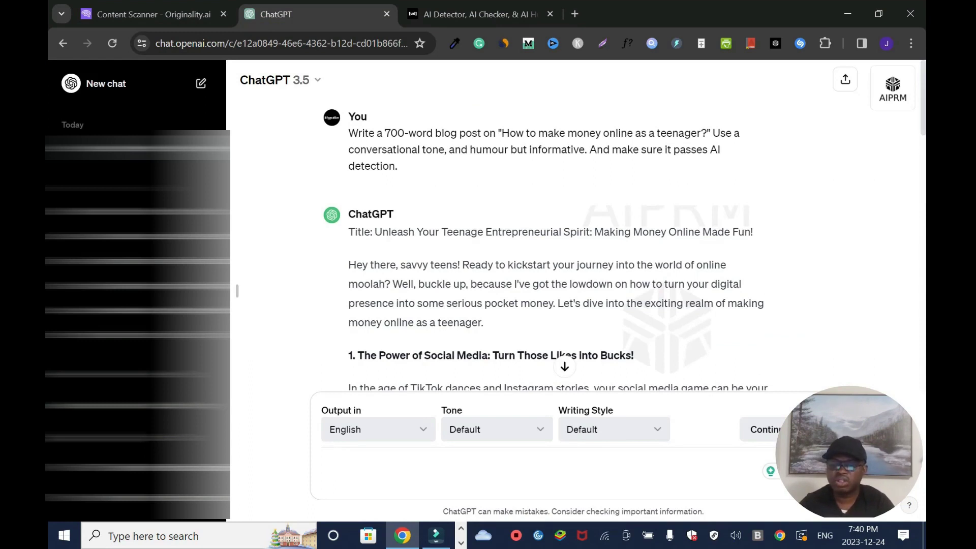
pyautogui.scroll(-3, 557, 244)
pyautogui.scroll(-7, 557, 244)
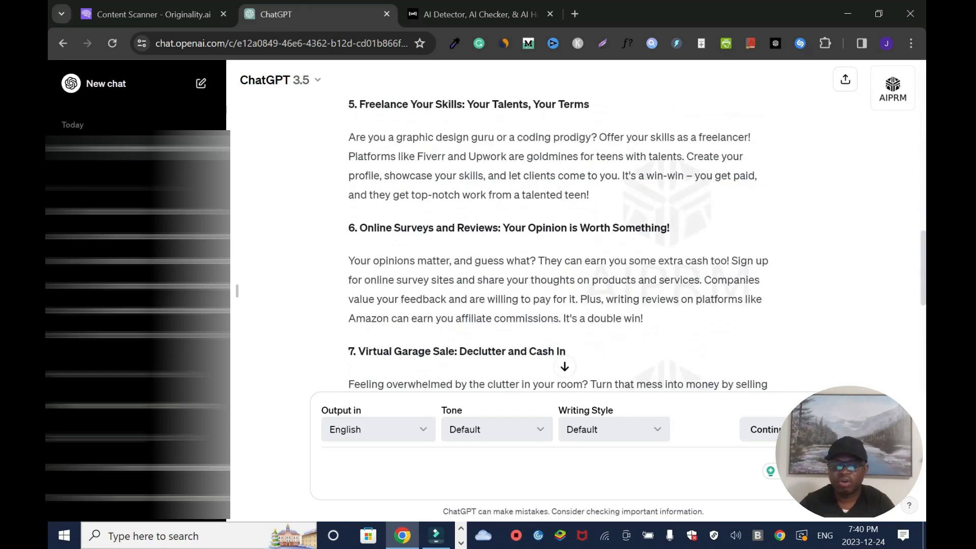
pyautogui.scroll(-6, 556, 244)
pyautogui.scroll(15, 557, 244)
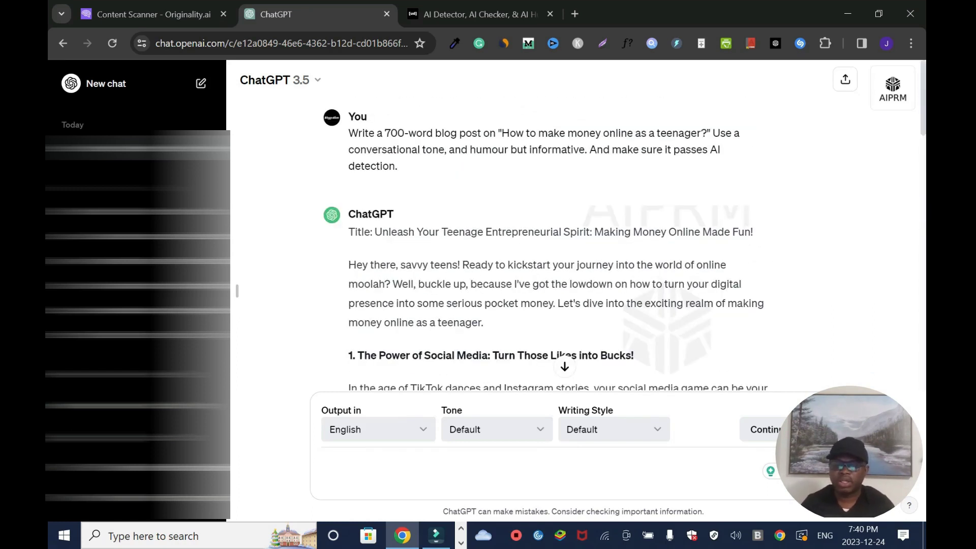
pyautogui.click(279, 79)
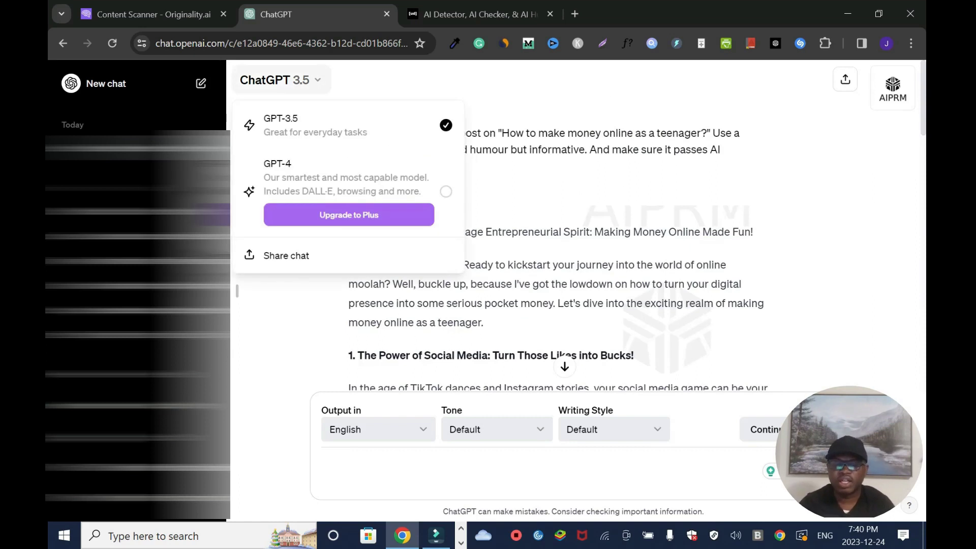
pyautogui.press('Escape')
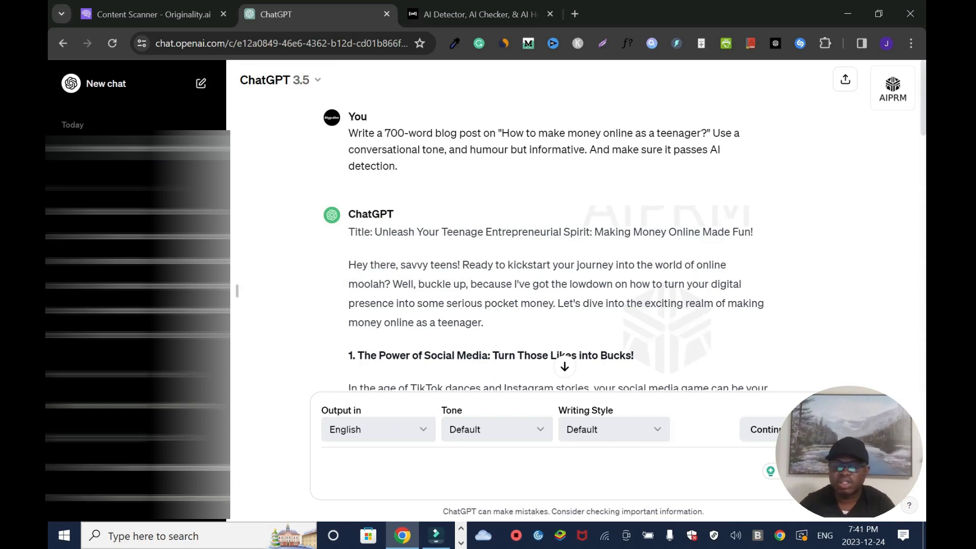
# Copy the entire teen money-making blog post reply and return to Originality.ai.
pyautogui.moveTo(374, 232)
pyautogui.mouseDown()
pyautogui.moveTo(597, 412)
pyautogui.moveTo(751, 358)
pyautogui.mouseUp()
pyautogui.rightClick(340, 260)
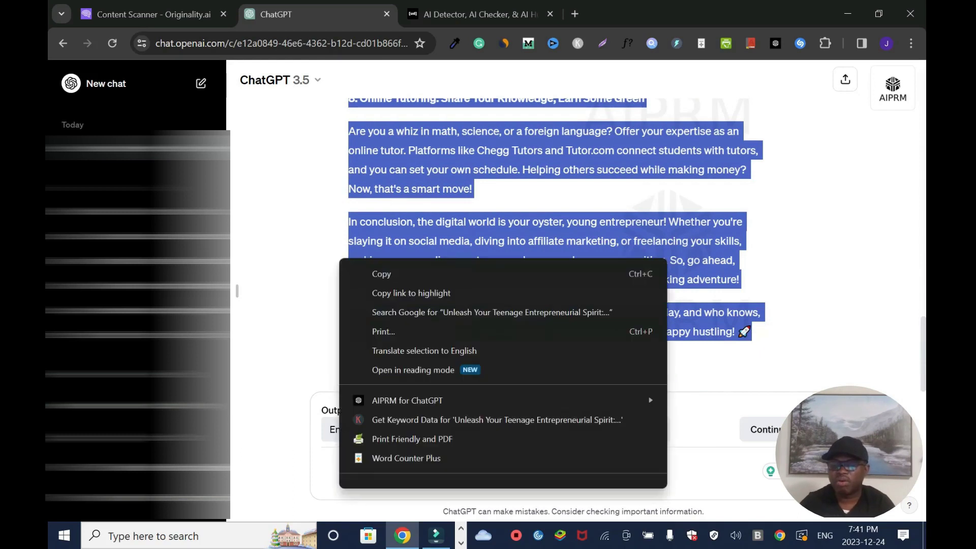
pyautogui.click(382, 273)
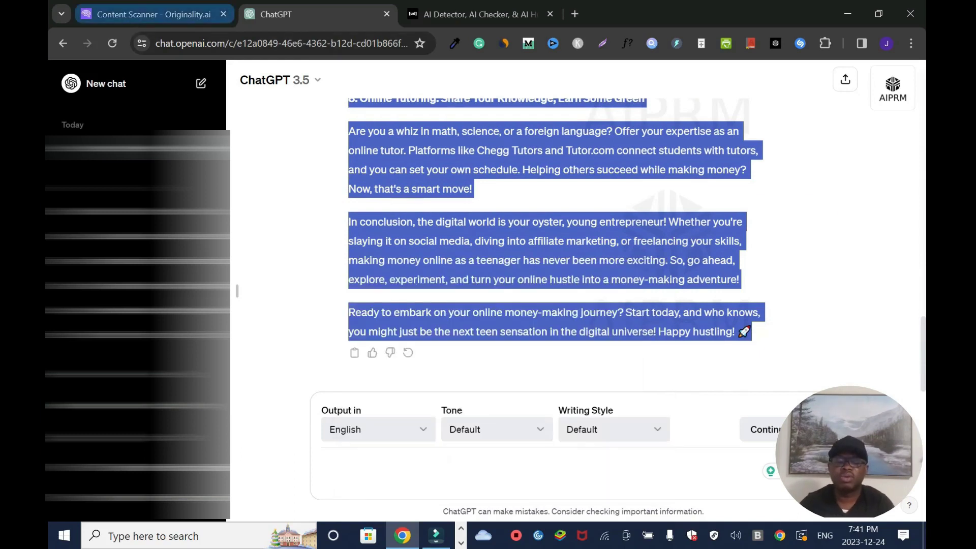
pyautogui.click(145, 14)
# Paste the 597-word blog post into Originality.ai, leaving plagiarism and readability checking off.
pyautogui.hotkey('ctrl', 'v')
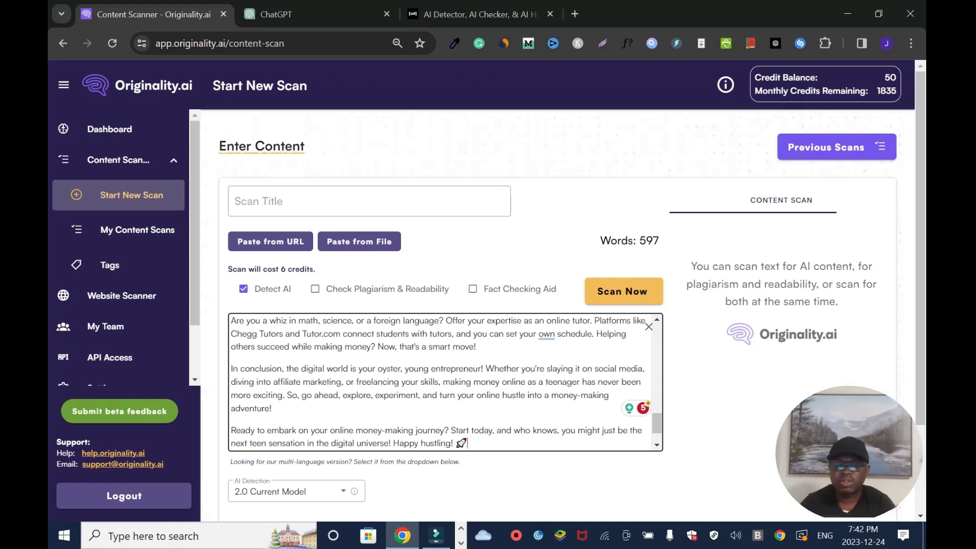
pyautogui.click(315, 288)
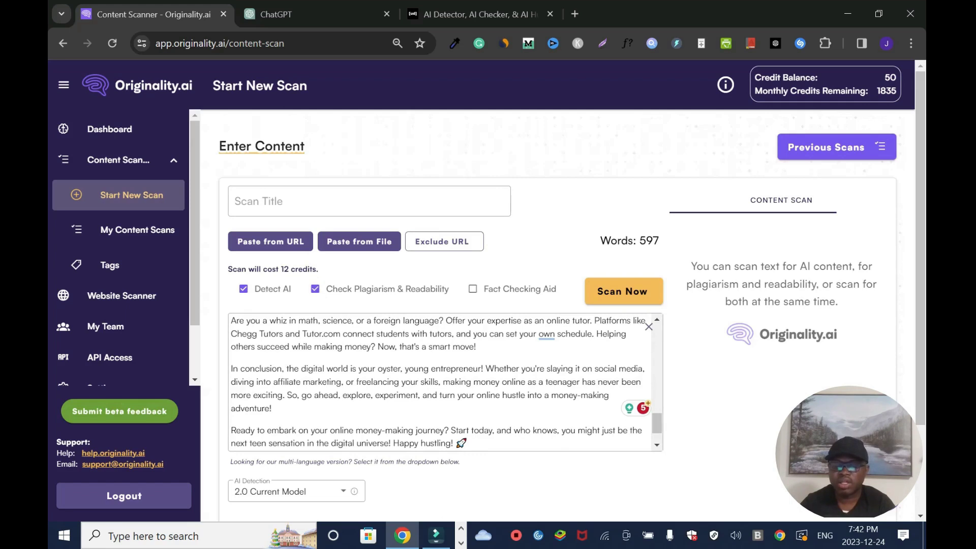
pyautogui.click(315, 288)
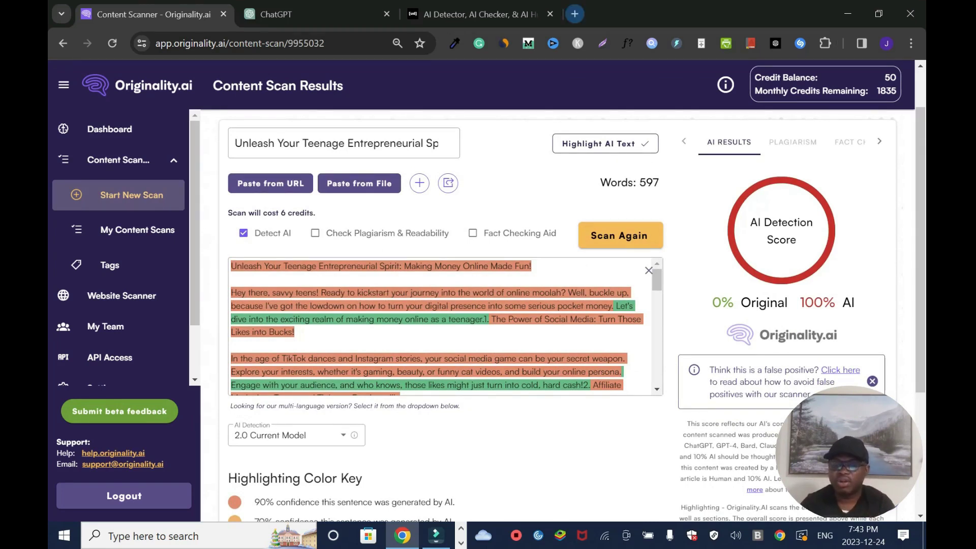
# Check the blog post on Detecting-AI.com (55.1% human, 44.9% AI), then close that tab.
pyautogui.click(575, 14)
pyautogui.write('detecting-ai.com')
pyautogui.press('Return')
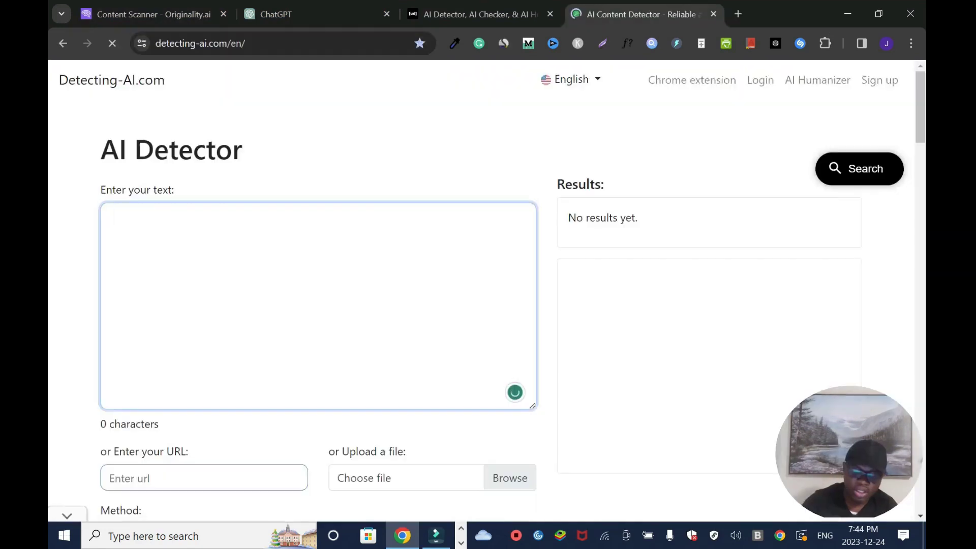
pyautogui.hotkey('ctrl', 'v')
pyautogui.scroll(-4, 488, 305)
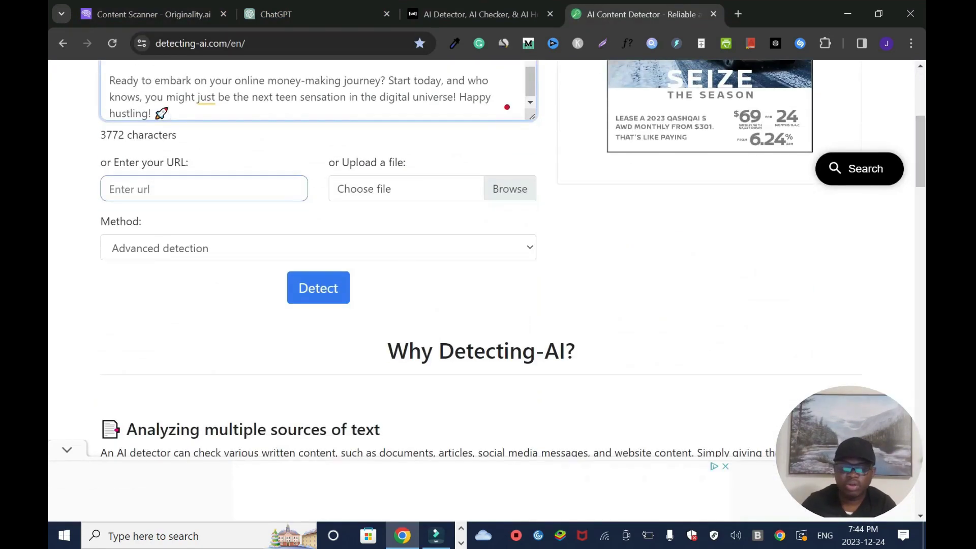
pyautogui.click(318, 287)
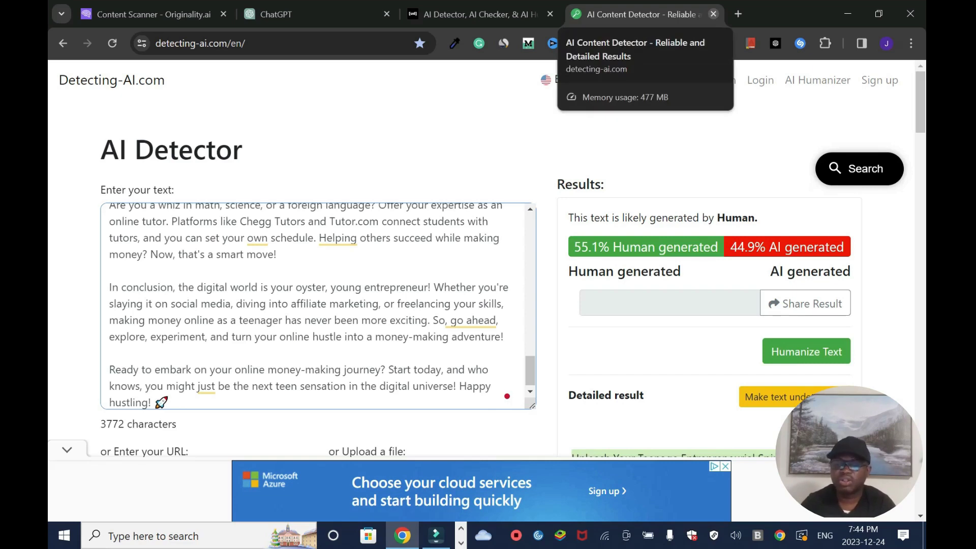
pyautogui.click(713, 14)
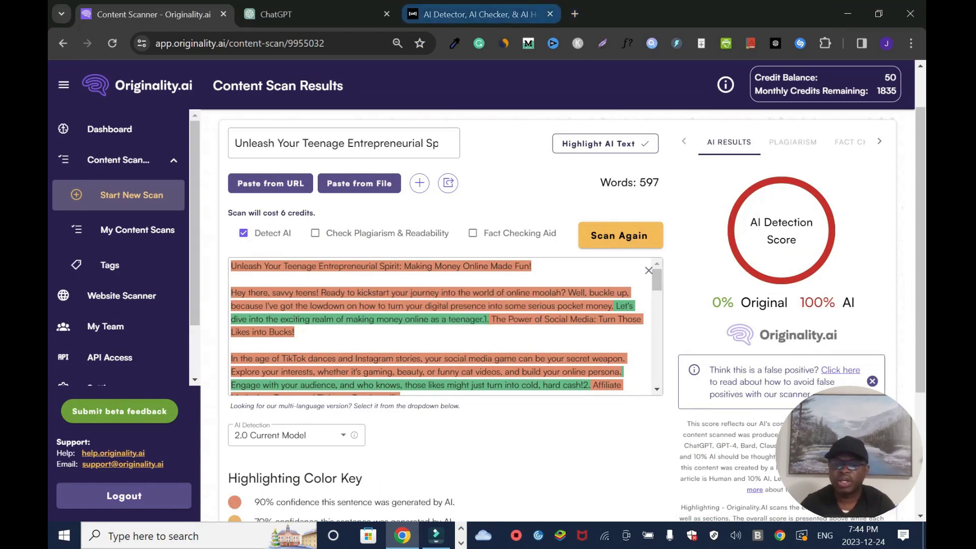
# Paste the 597-word article into Undetectable AI's humanizer text box.
pyautogui.click(480, 13)
pyautogui.click(153, 14)
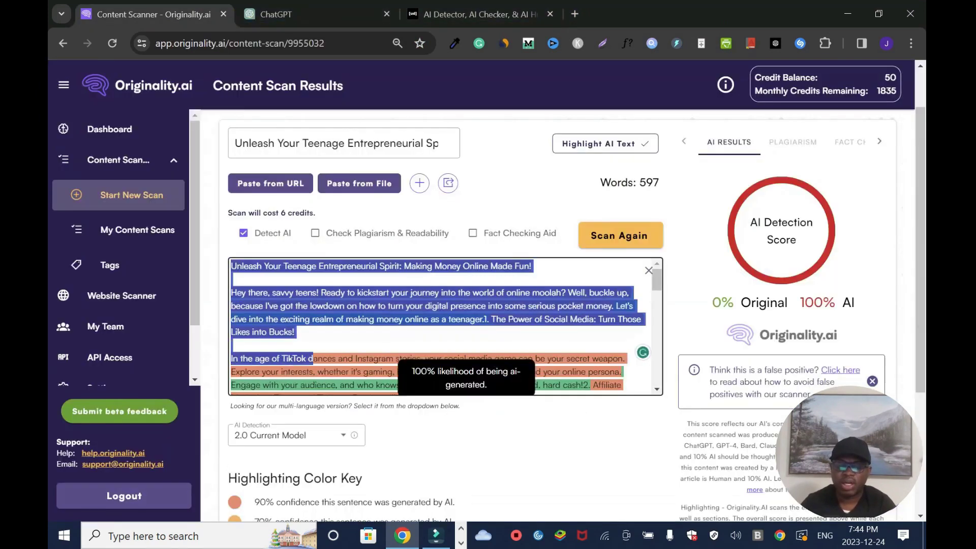
pyautogui.scroll(-5, 460, 353)
pyautogui.scroll(-5, 459, 352)
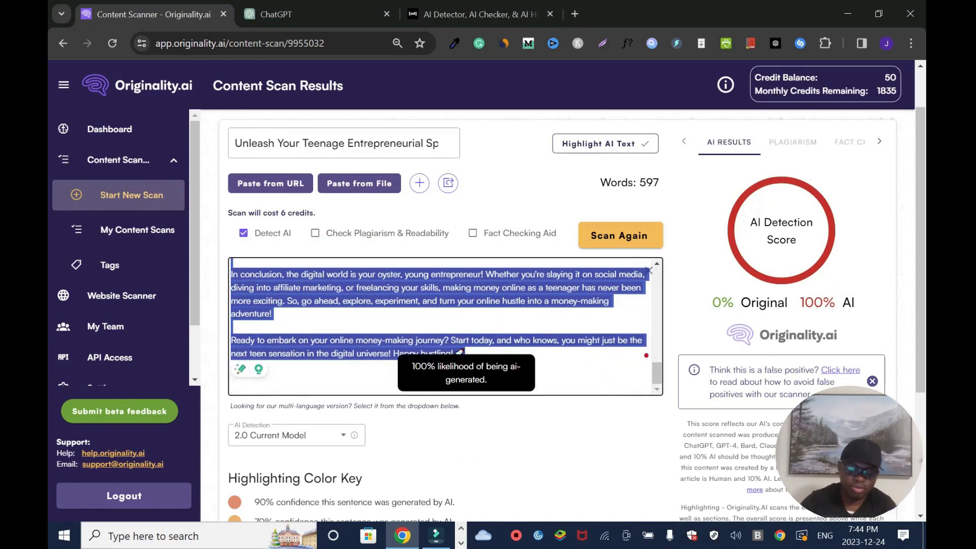
pyautogui.click(480, 14)
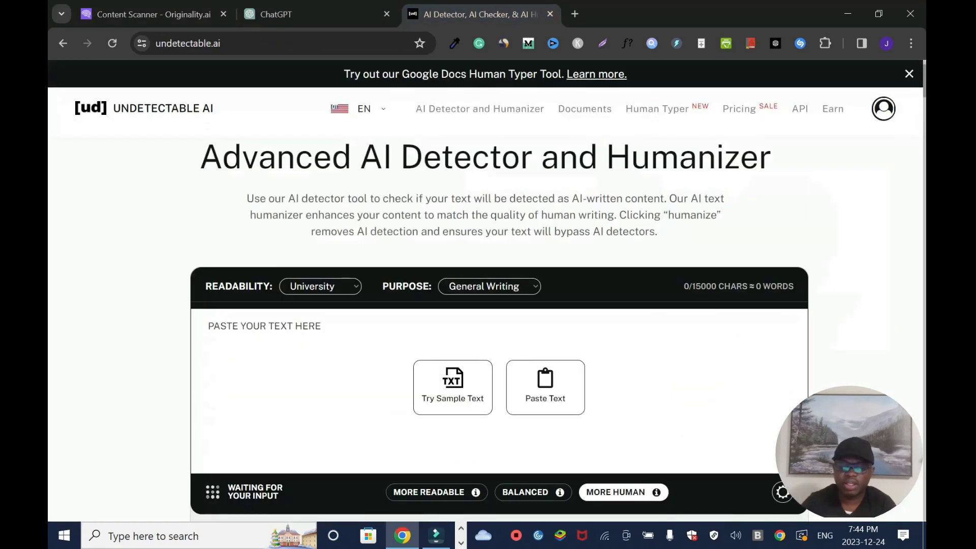
pyautogui.click(214, 461)
pyautogui.hotkey('ctrl', 'v')
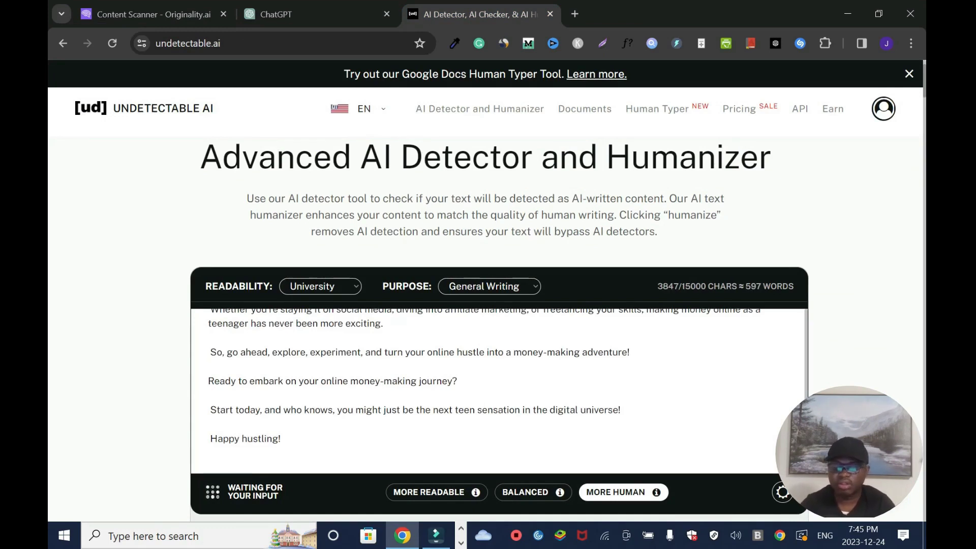
pyautogui.scroll(-2, 488, 327)
pyautogui.scroll(-2, 488, 329)
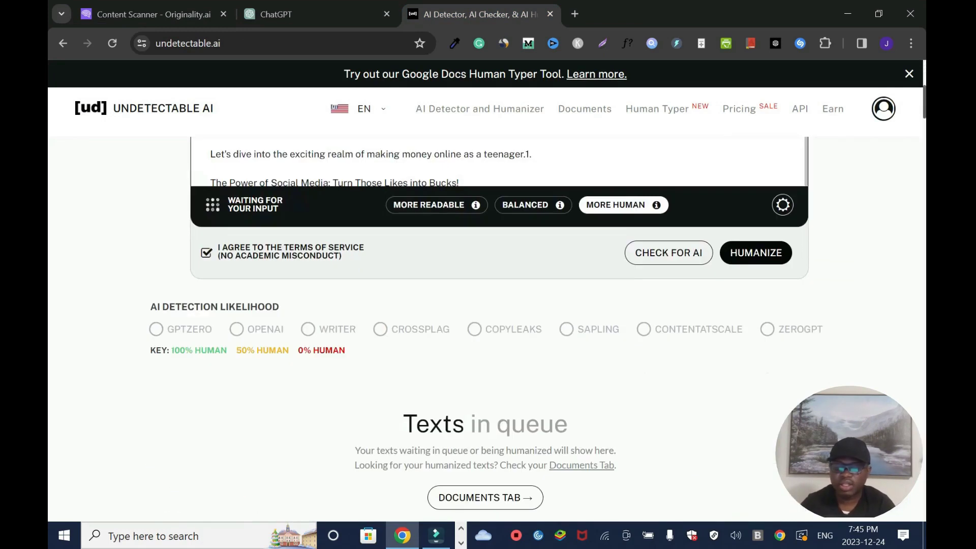
pyautogui.scroll(1, 488, 328)
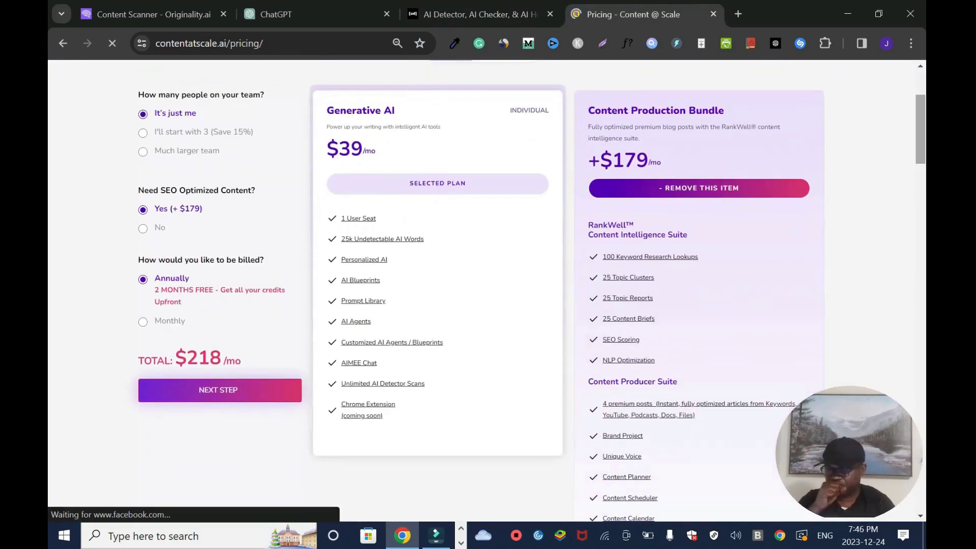
pyautogui.scroll(1, 488, 290)
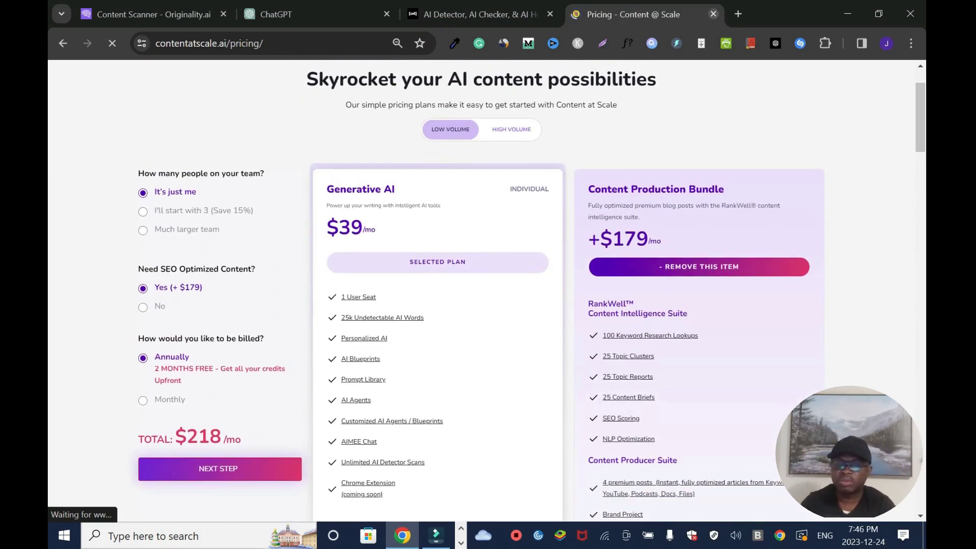
# Search for Originality.ai and view its pricing ($30 one-time, $14.95 monthly).
pyautogui.hotkey('ctrl', 't')
pyautogui.write('originality ai')
pyautogui.press('Return')
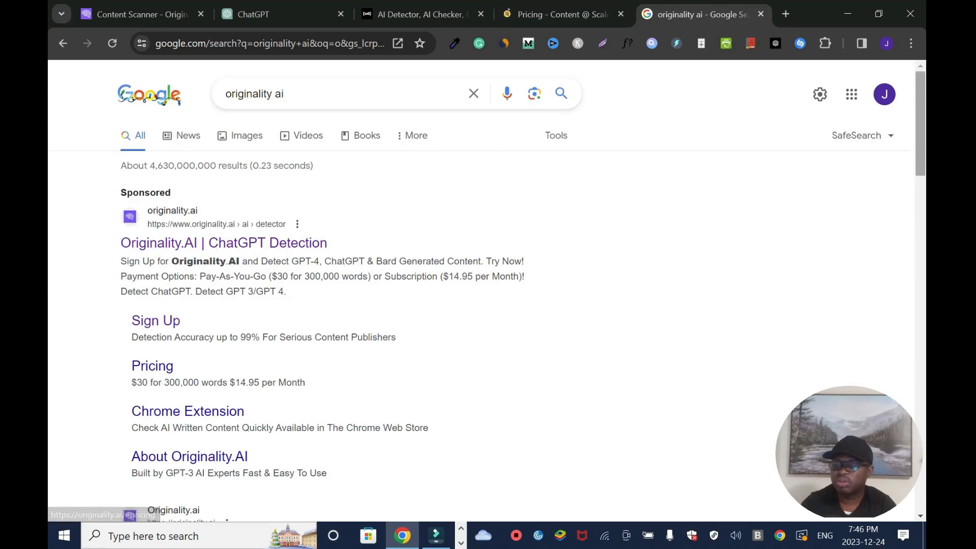
pyautogui.scroll(-3, 305, 305)
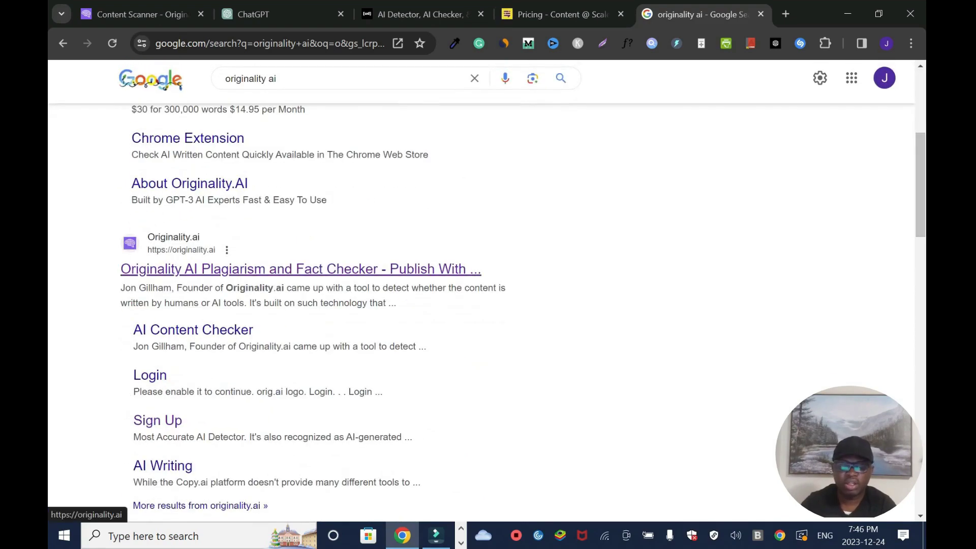
pyautogui.click(300, 268)
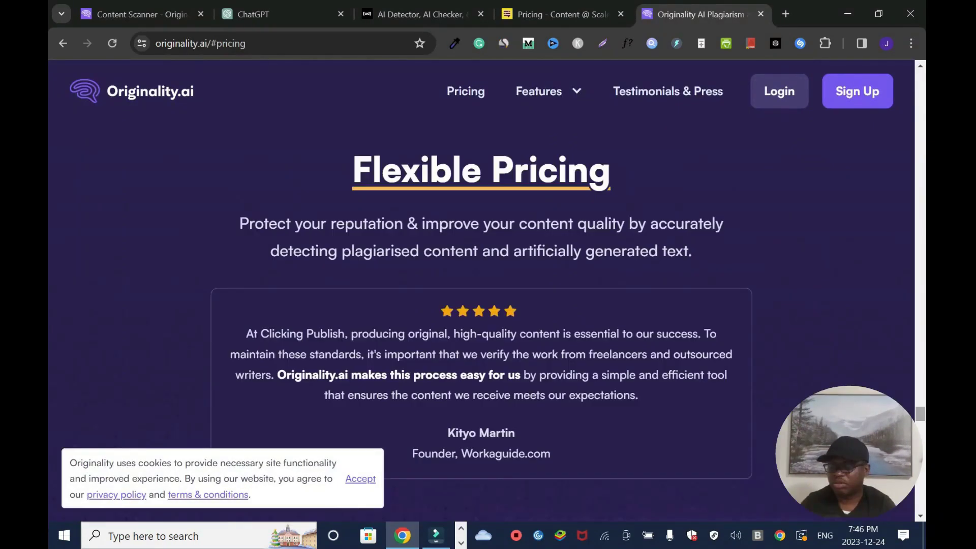
pyautogui.scroll(-5, 488, 306)
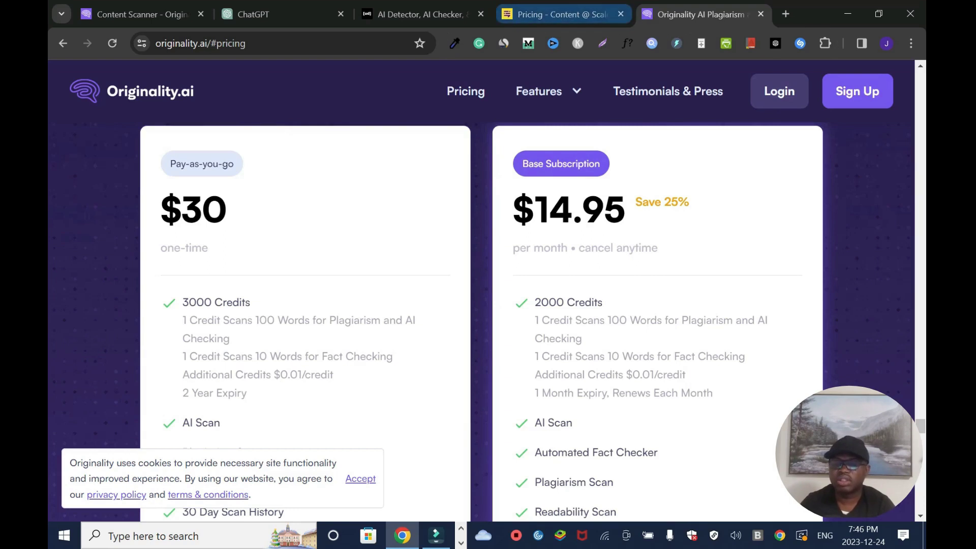
# Look over the Content at Scale pricing page, then close it.
pyautogui.click(560, 14)
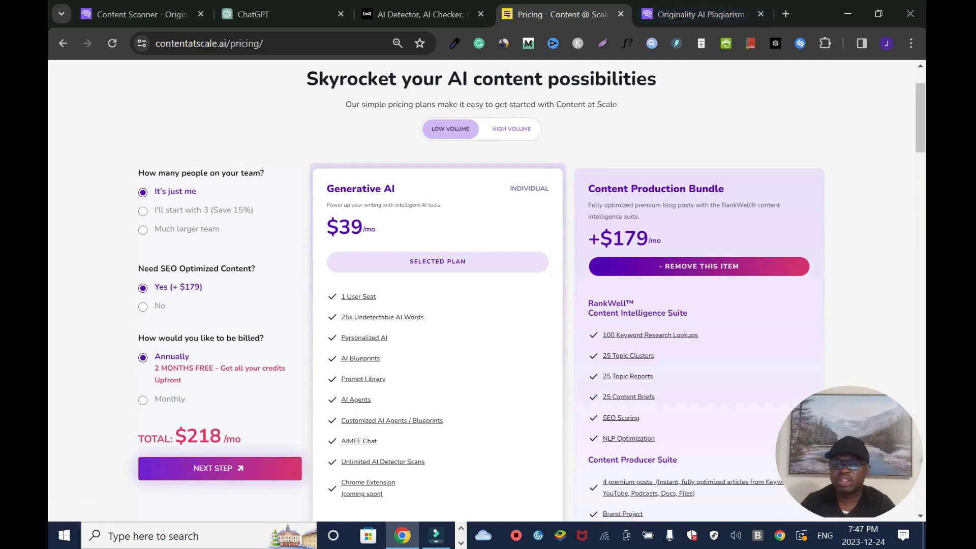
pyautogui.click(137, 15)
pyautogui.click(620, 15)
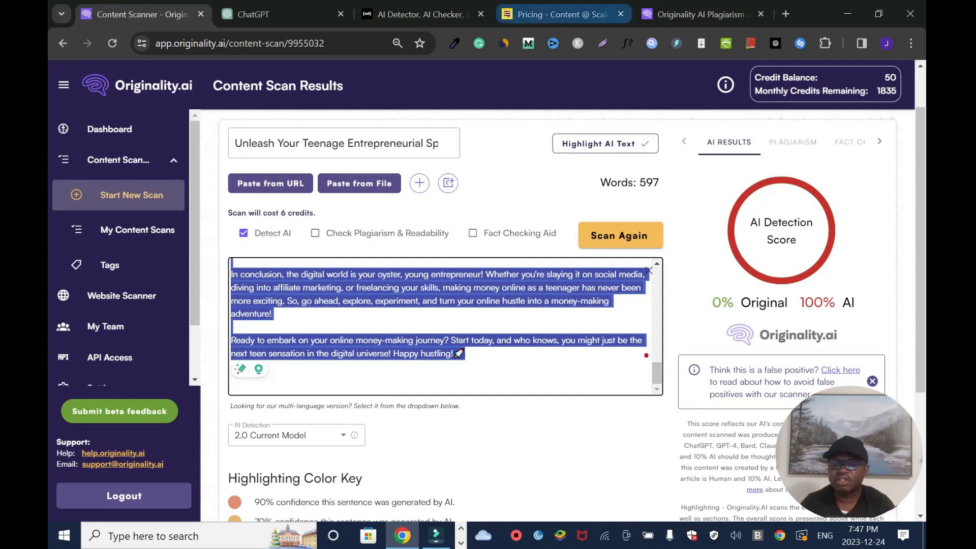
# Browse the readability levels and keep University selected.
pyautogui.hotkey('ctrl', '3')
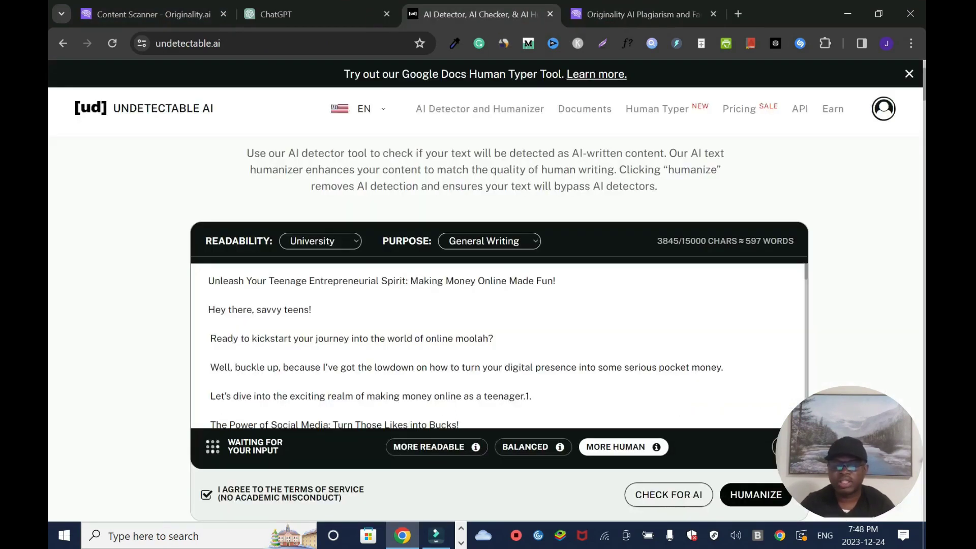
pyautogui.click(320, 241)
pyautogui.press('Down')
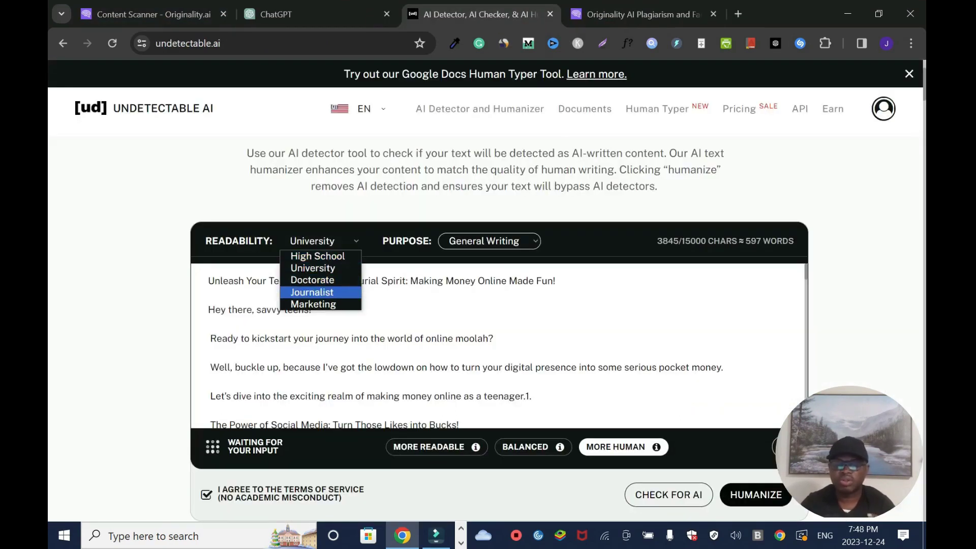
pyautogui.press('Down')
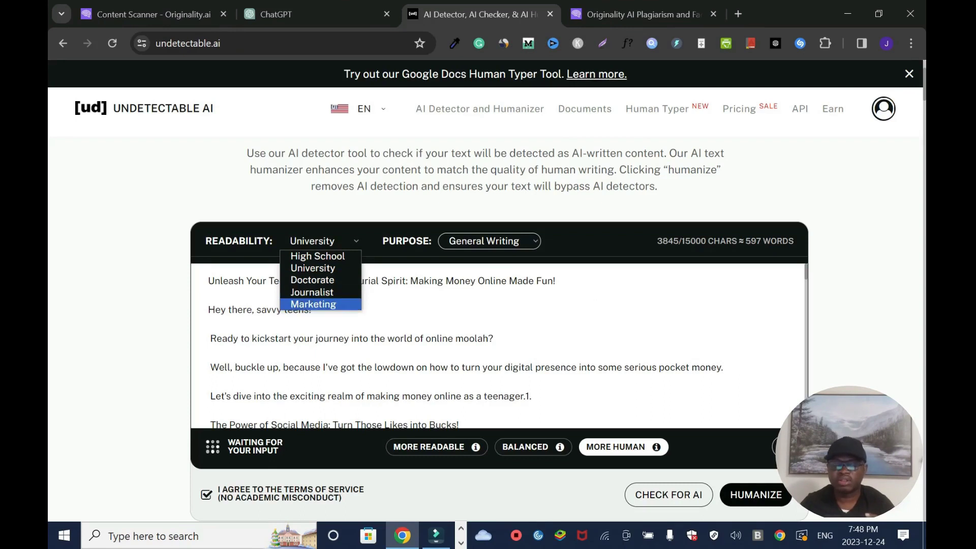
pyautogui.press('Up')
pyautogui.press('Up')
pyautogui.press('Up')
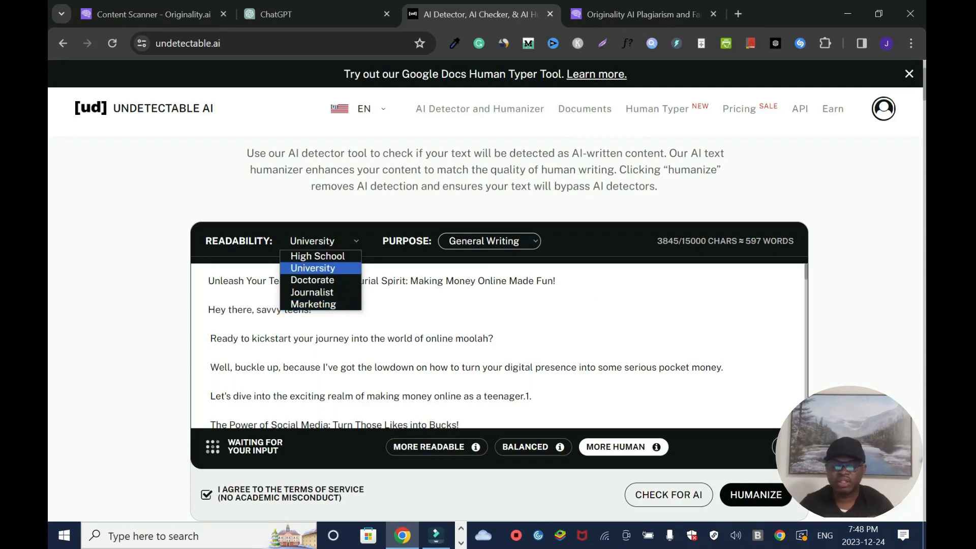
pyautogui.press('Down')
pyautogui.press('Down')
pyautogui.press('Down')
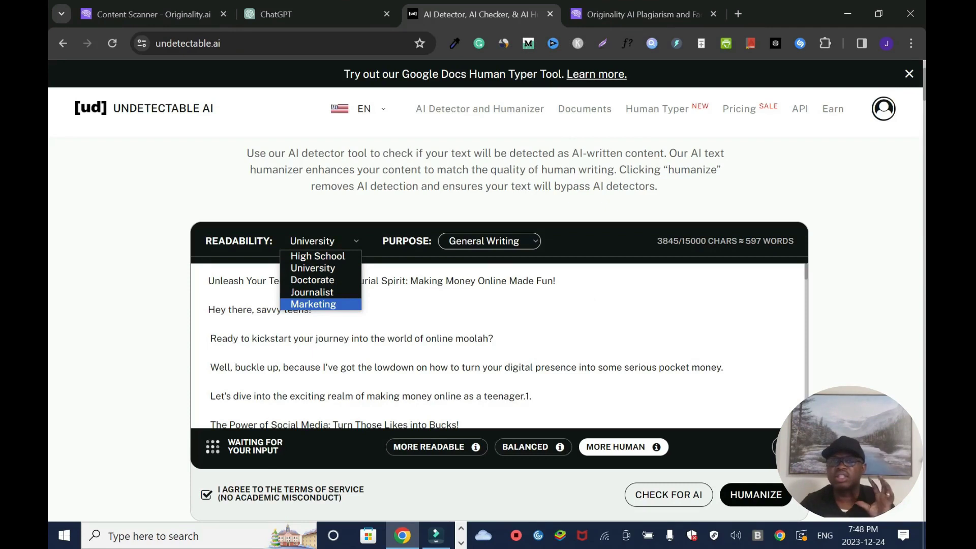
pyautogui.press('Up')
pyautogui.press('Down')
pyautogui.press('Up')
pyautogui.press('Up')
pyautogui.press('Up')
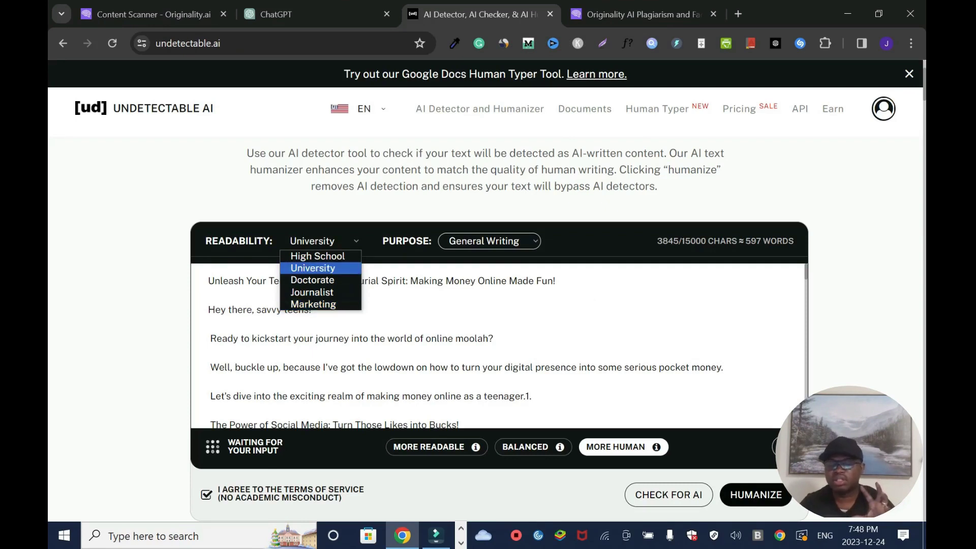
# Browse the writing purposes and keep General Writing selected.
pyautogui.press('Tab')
pyautogui.hotkey('alt', 'Down')
pyautogui.press('Down')
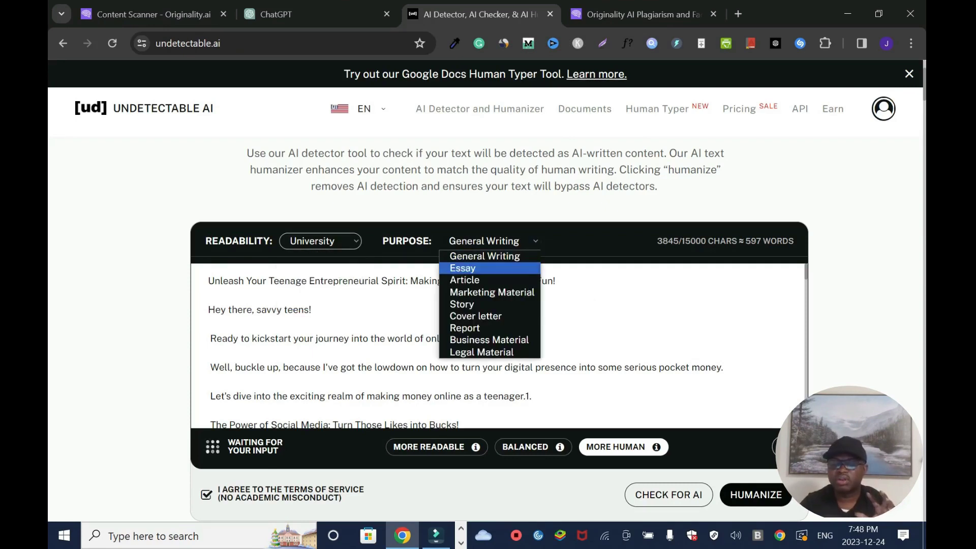
pyautogui.press('Up')
pyautogui.press('Down')
pyautogui.press('Down')
pyautogui.press('Down')
pyautogui.press('Down')
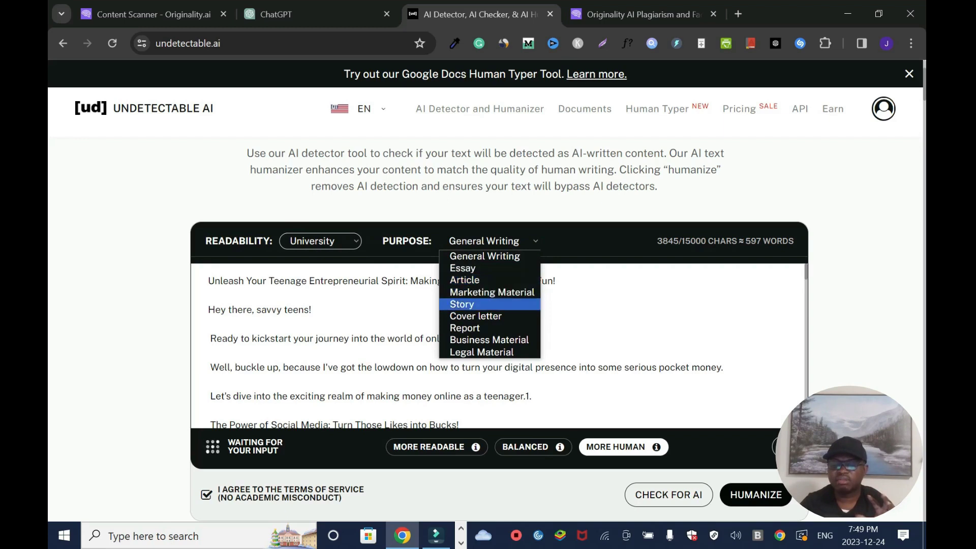
pyautogui.press('Down')
pyautogui.press('Down')
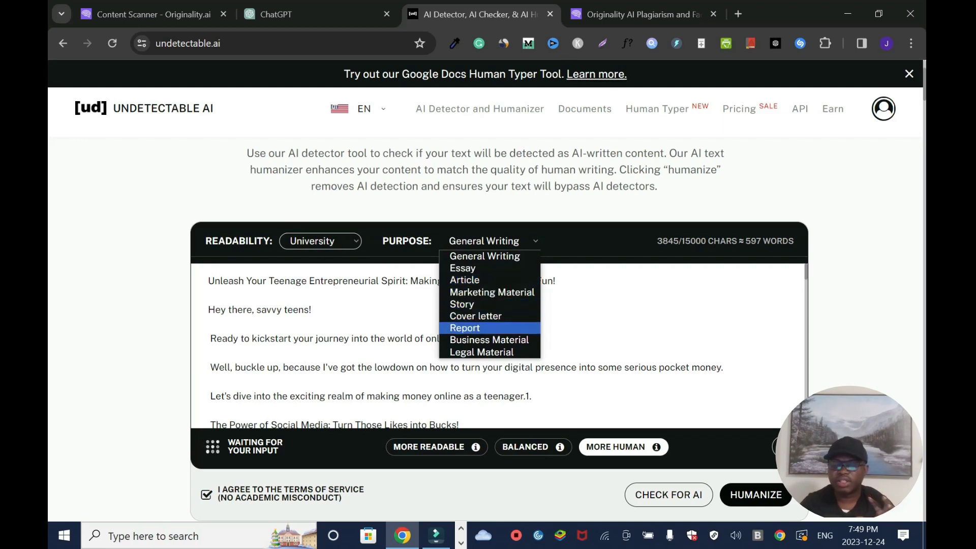
pyautogui.press('Down')
pyautogui.press('Down')
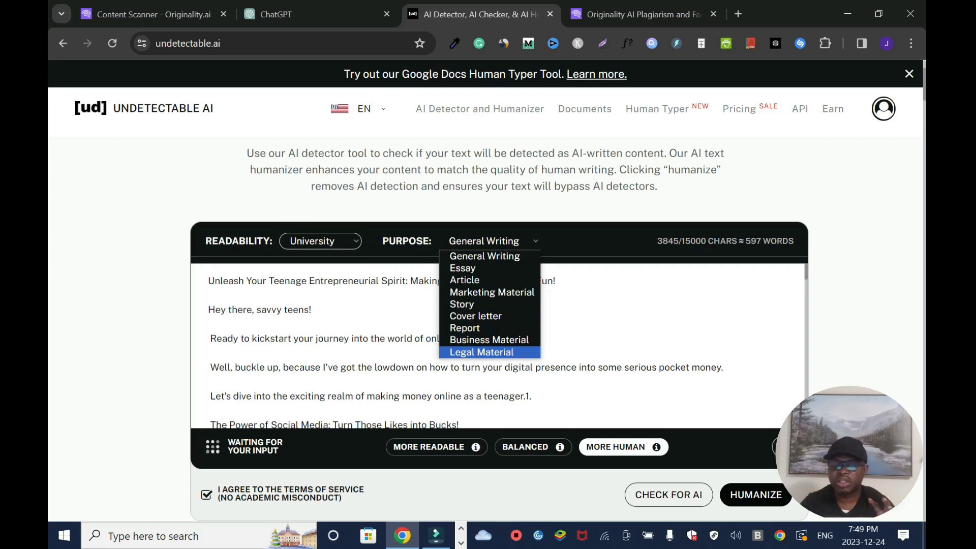
pyautogui.press('Home')
pyautogui.press('Down')
pyautogui.press('Down')
pyautogui.press('Down')
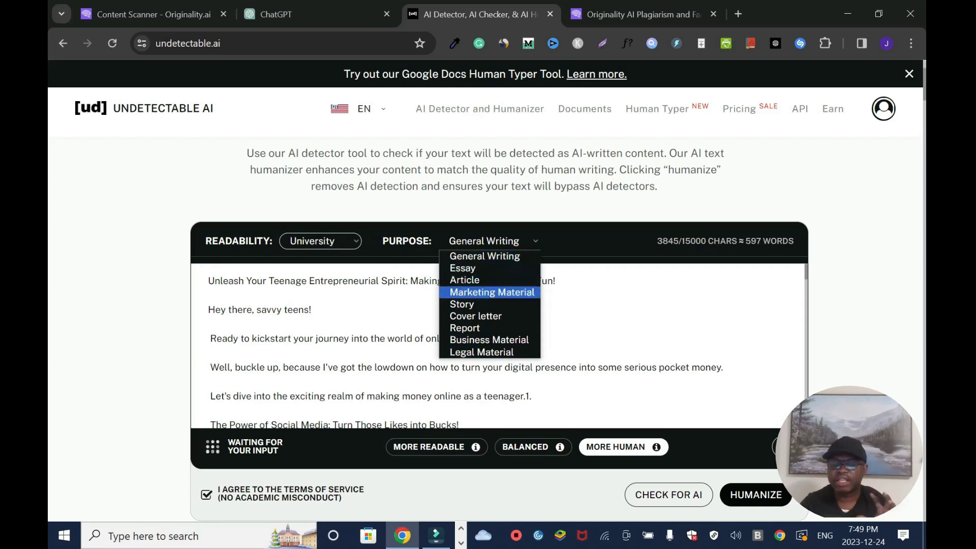
pyautogui.press('Down')
pyautogui.press('Down')
pyautogui.press('Up')
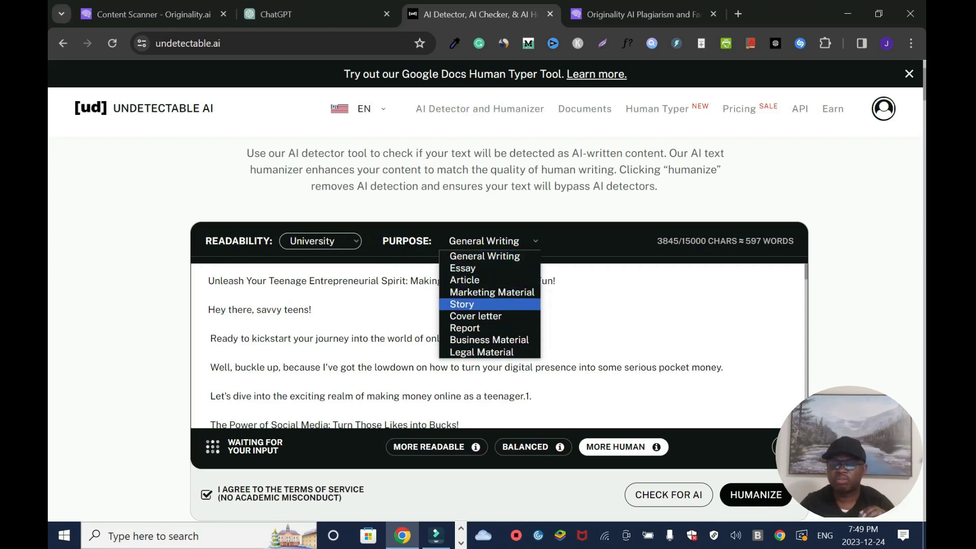
pyautogui.press('Home')
pyautogui.press('Down')
pyautogui.press('Up')
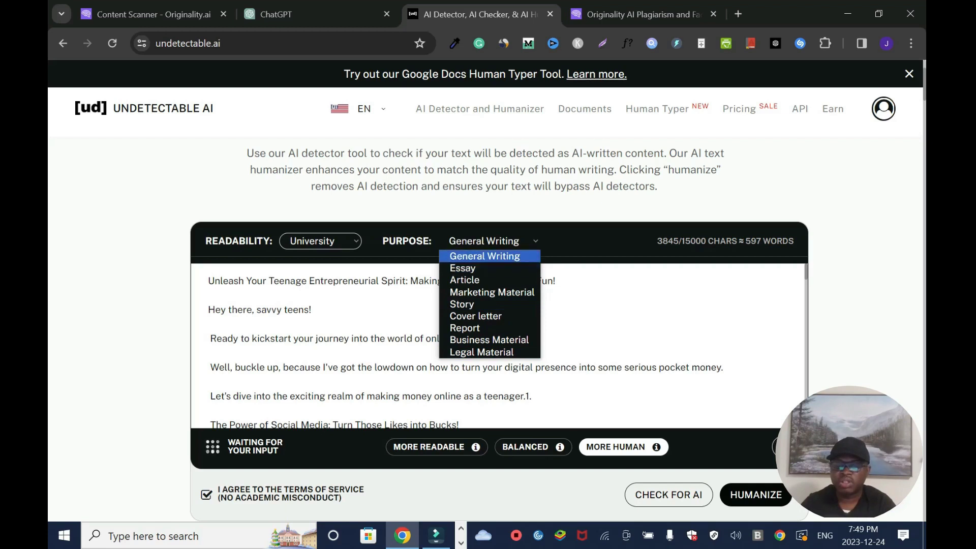
pyautogui.press('Return')
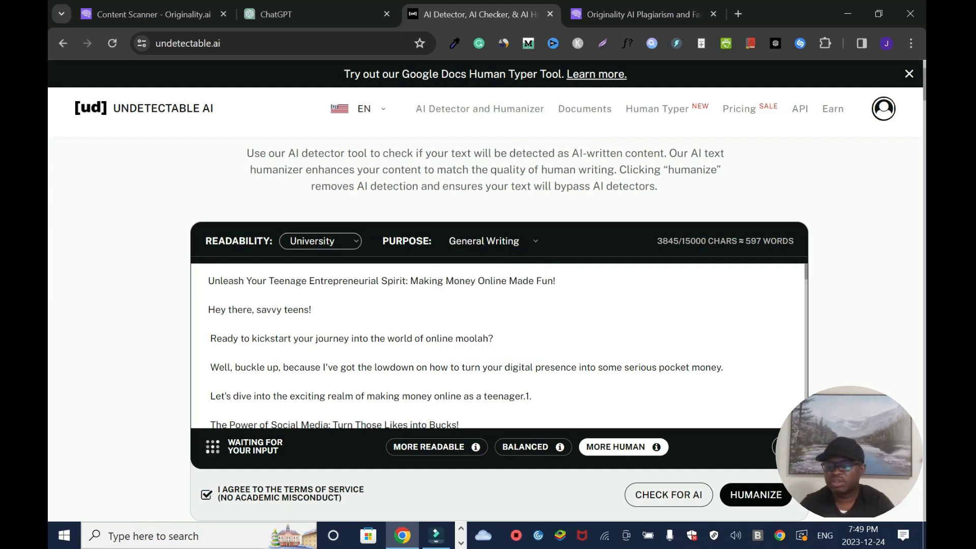
pyautogui.scroll(-15, 486, 328)
pyautogui.scroll(3, 485, 329)
pyautogui.scroll(8, 485, 329)
pyautogui.scroll(3, 486, 328)
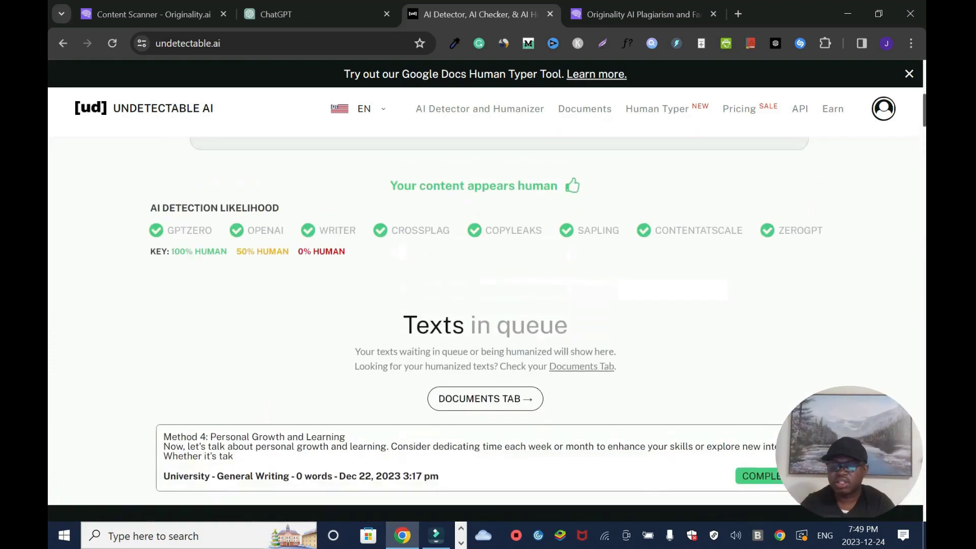
pyautogui.scroll(3, 485, 329)
pyautogui.scroll(3, 485, 329)
pyautogui.scroll(-5, 485, 328)
pyautogui.scroll(1, 486, 329)
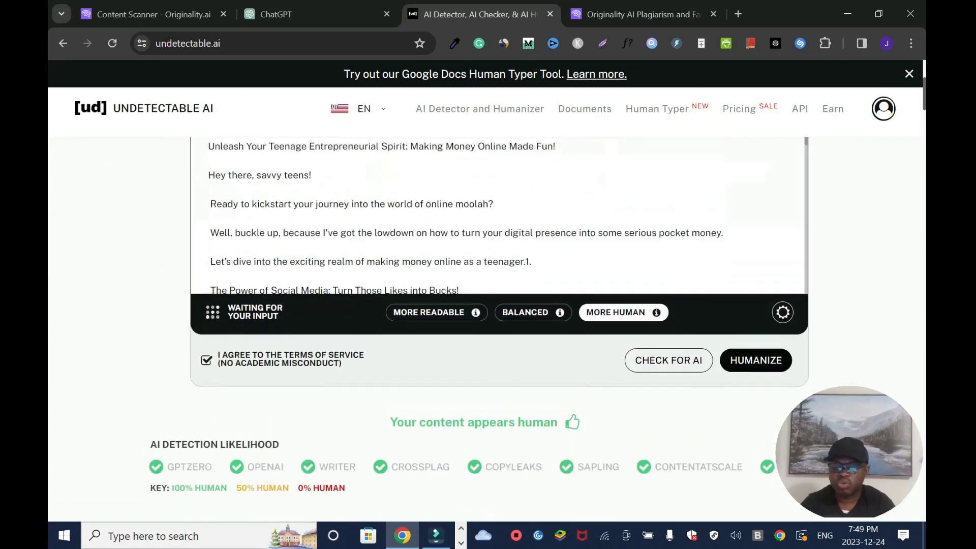
pyautogui.scroll(1, 486, 329)
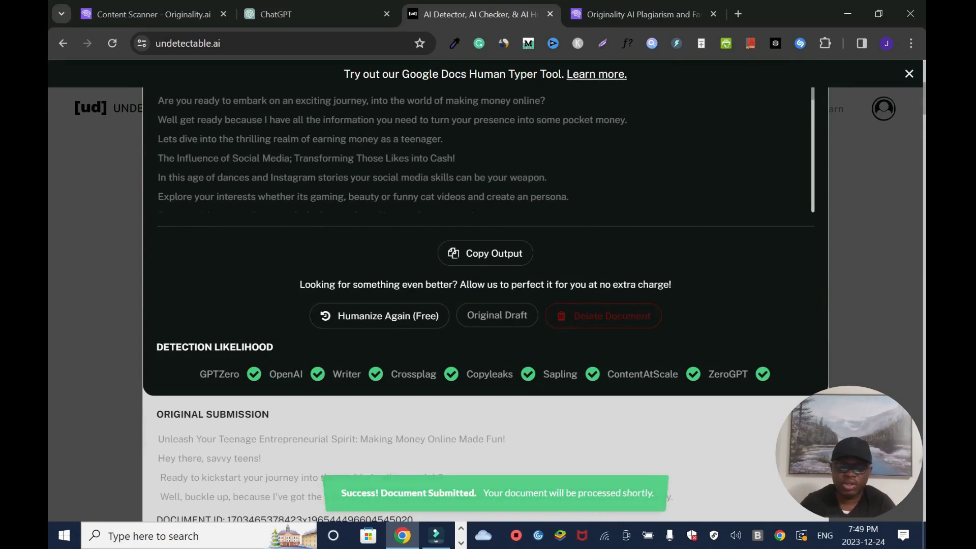
pyautogui.scroll(2, 486, 305)
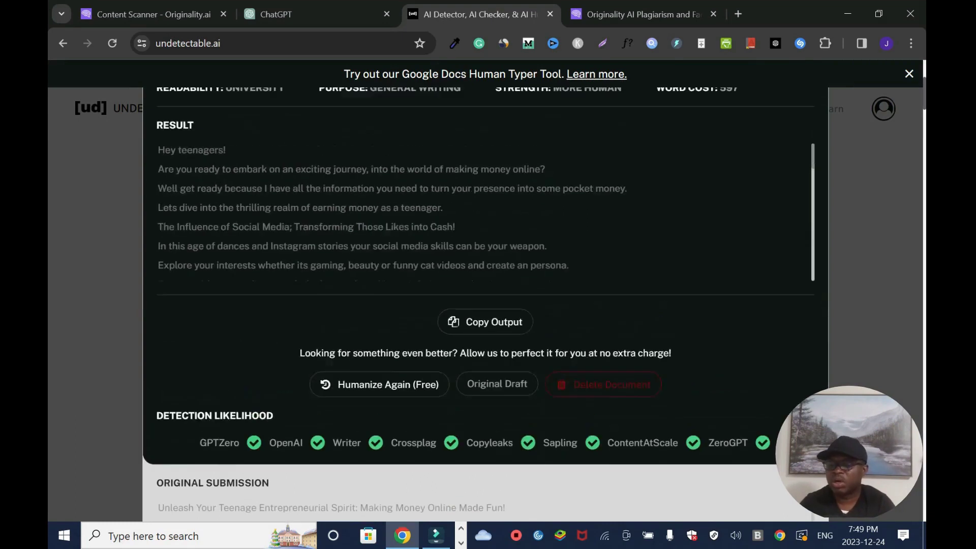
pyautogui.scroll(-3, 485, 290)
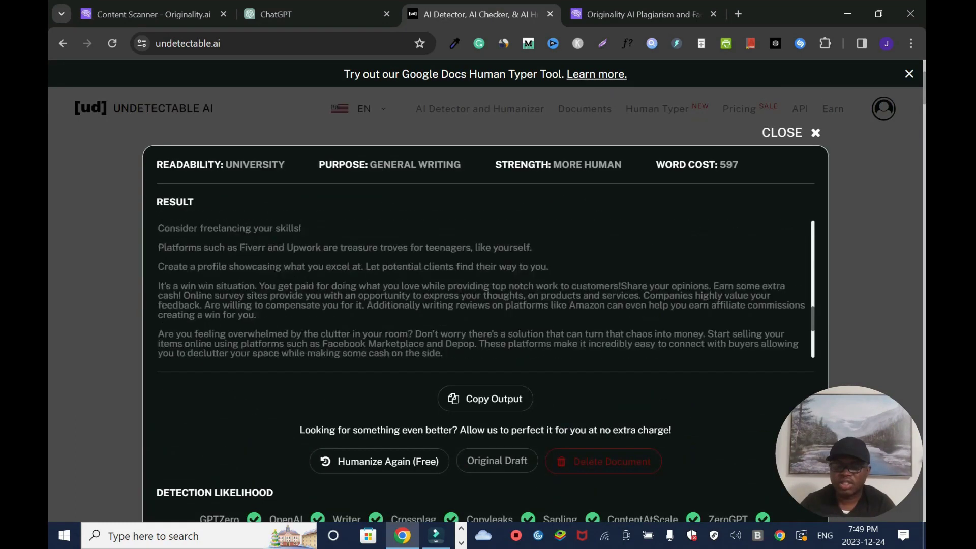
pyautogui.scroll(3, 485, 290)
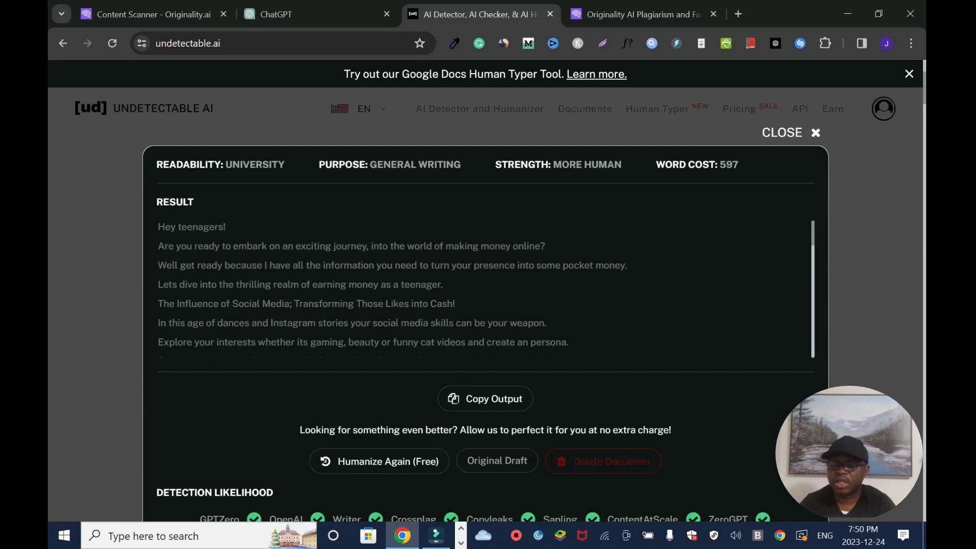
pyautogui.scroll(-1, 485, 290)
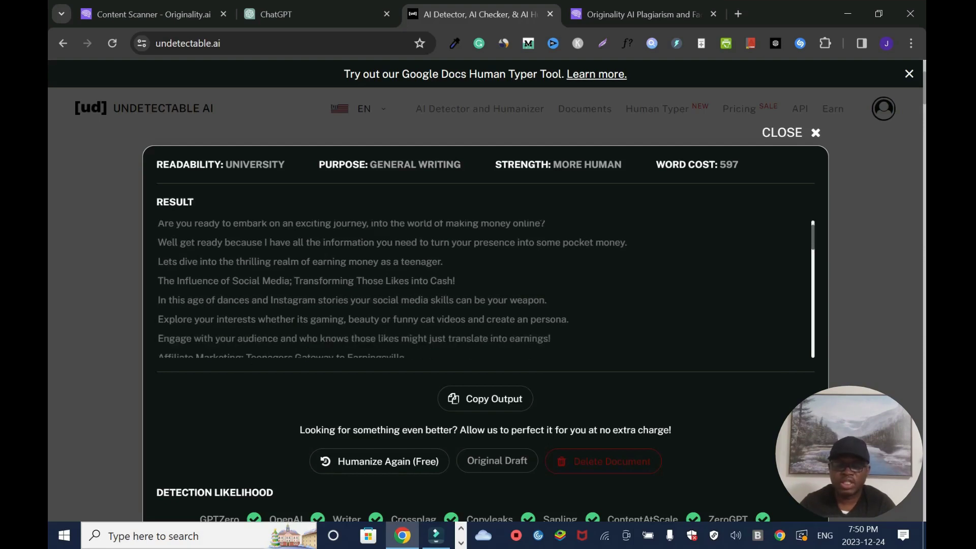
pyautogui.scroll(1, 485, 290)
pyautogui.scroll(-5, 485, 289)
pyautogui.scroll(-2, 484, 290)
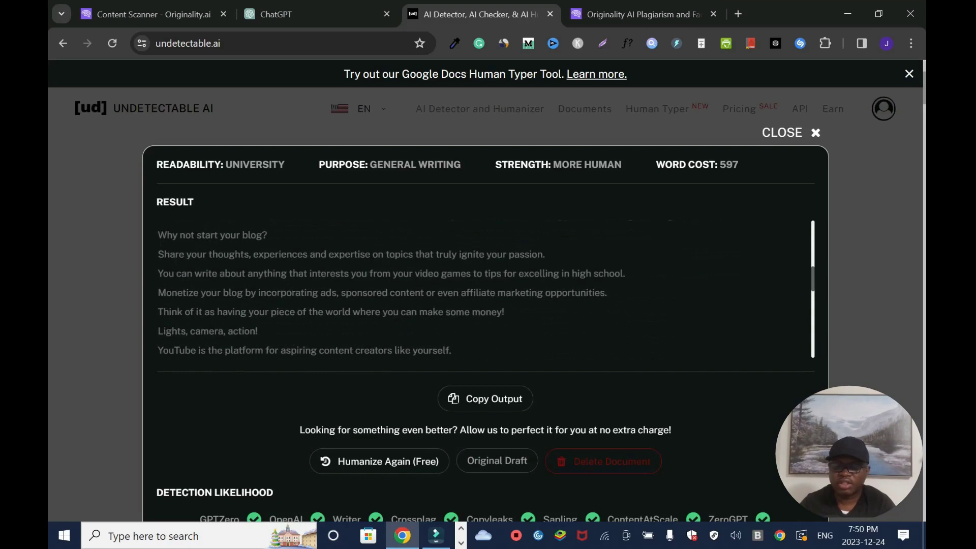
pyautogui.scroll(-2, 484, 290)
pyautogui.scroll(-3, 485, 291)
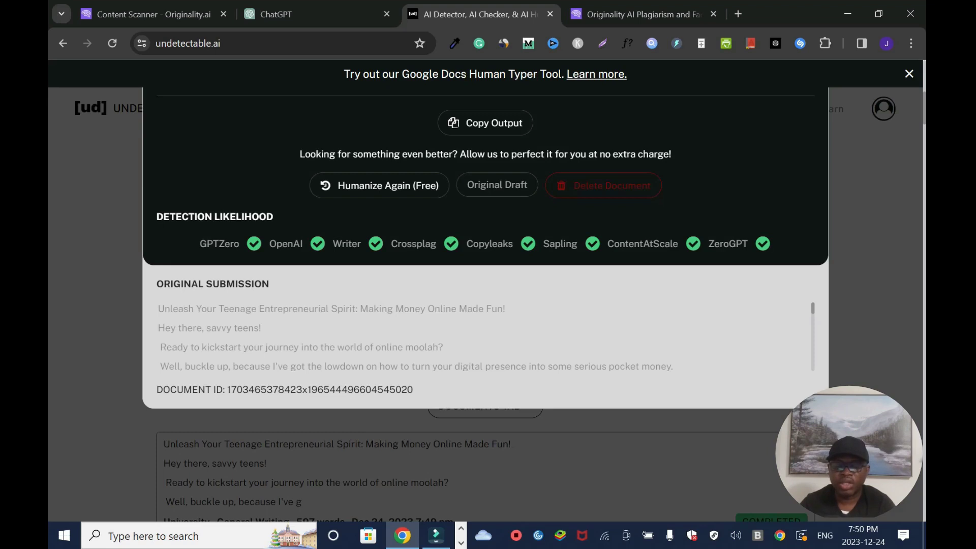
pyautogui.scroll(3, 485, 306)
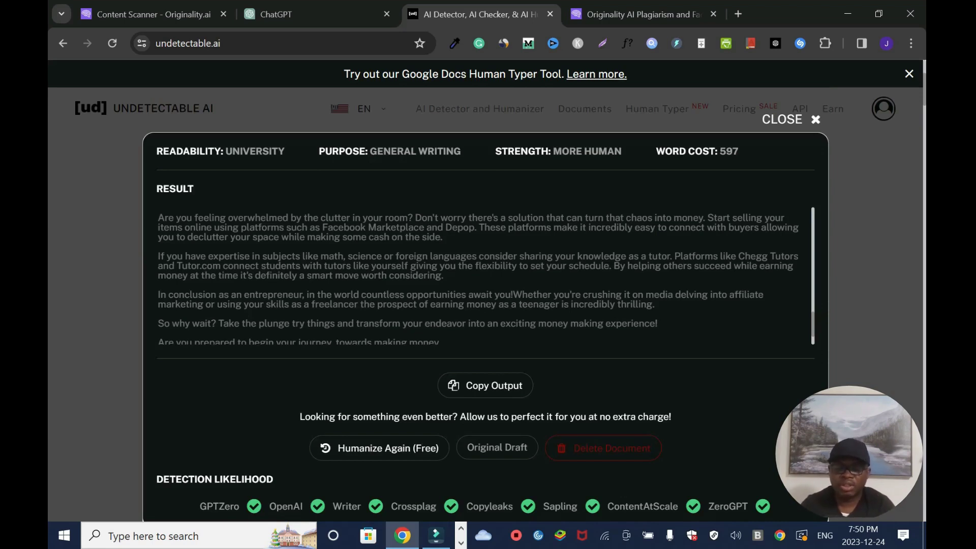
# Replace the original article in Originality.ai with the copied humanized text.
pyautogui.click(485, 385)
pyautogui.click(152, 13)
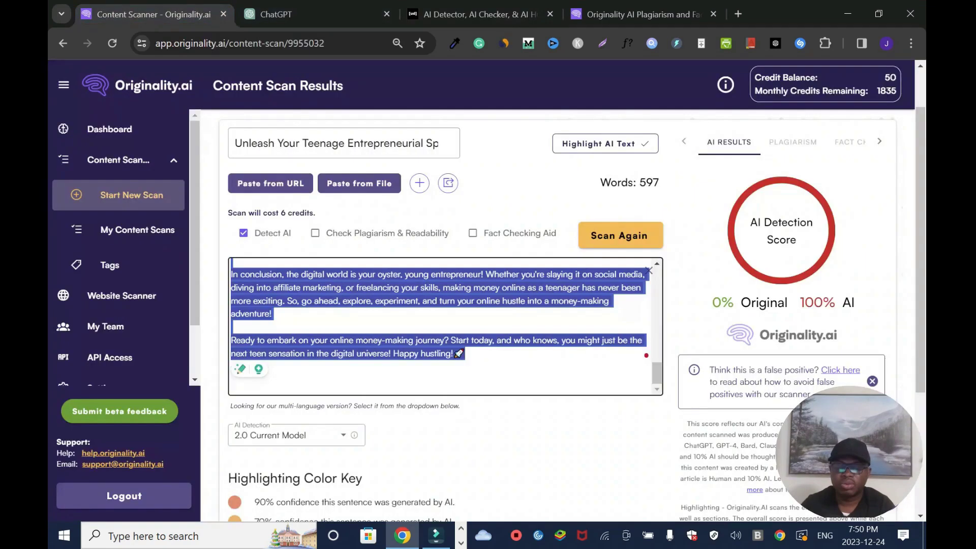
pyautogui.click(457, 354)
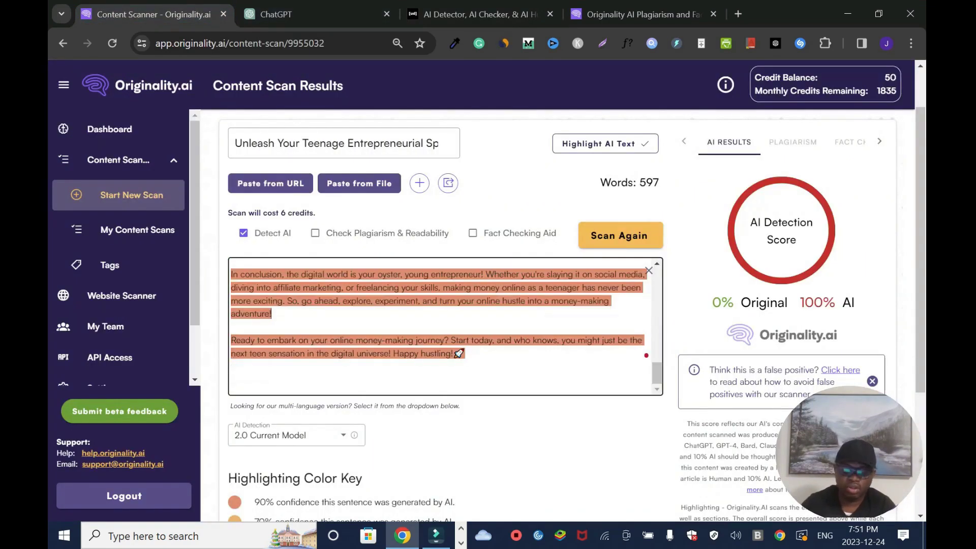
pyautogui.hotkey('ctrl', 'a')
pyautogui.hotkey('ctrl', 'v')
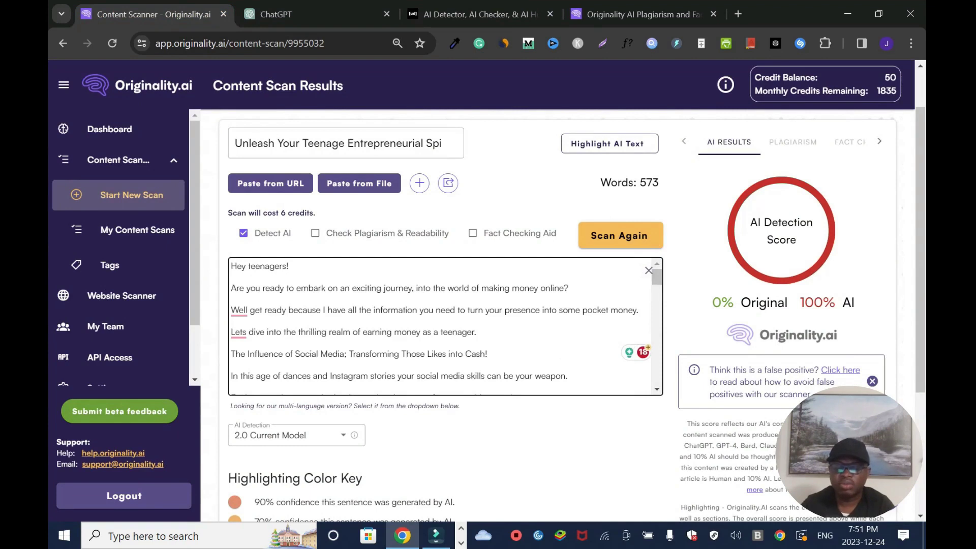
pyautogui.scroll(1, 572, 305)
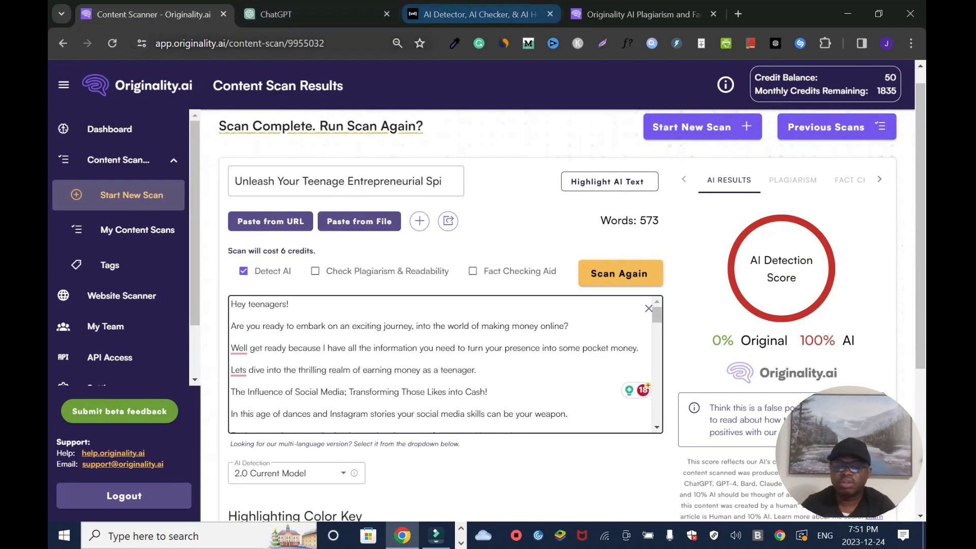
# Compare the humanized output with Originality.ai's 87% original, 13% AI result.
pyautogui.click(480, 14)
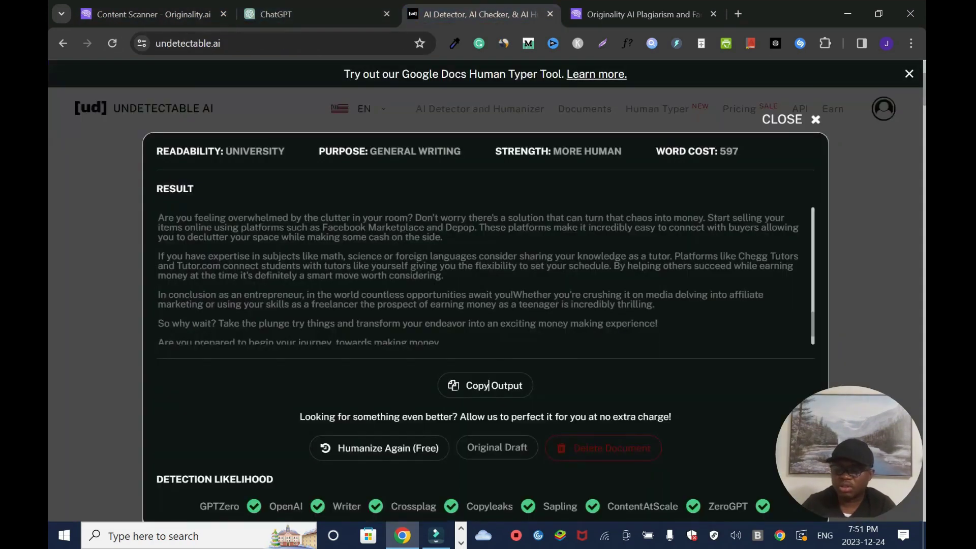
pyautogui.scroll(1, 489, 386)
pyautogui.scroll(5, 489, 343)
pyautogui.scroll(5, 489, 343)
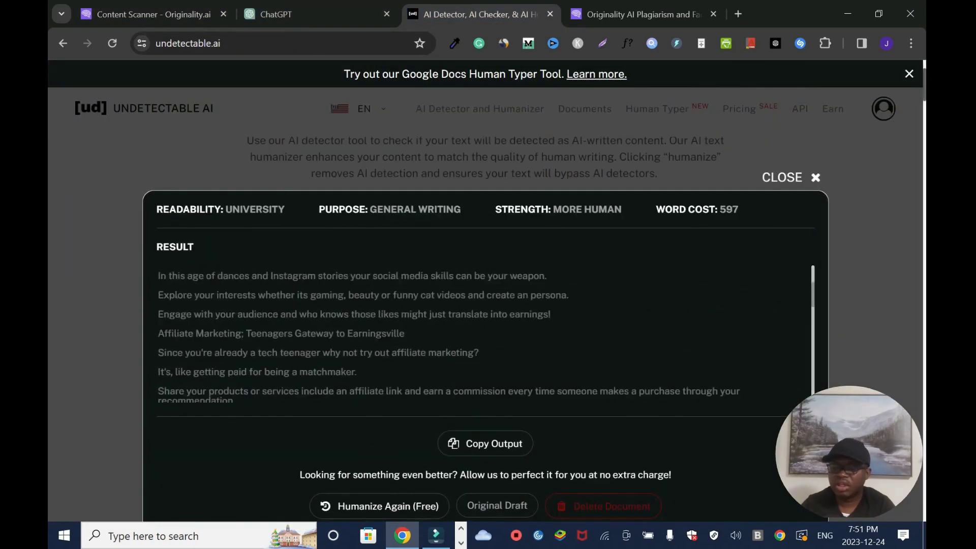
pyautogui.scroll(3, 489, 344)
pyautogui.click(153, 14)
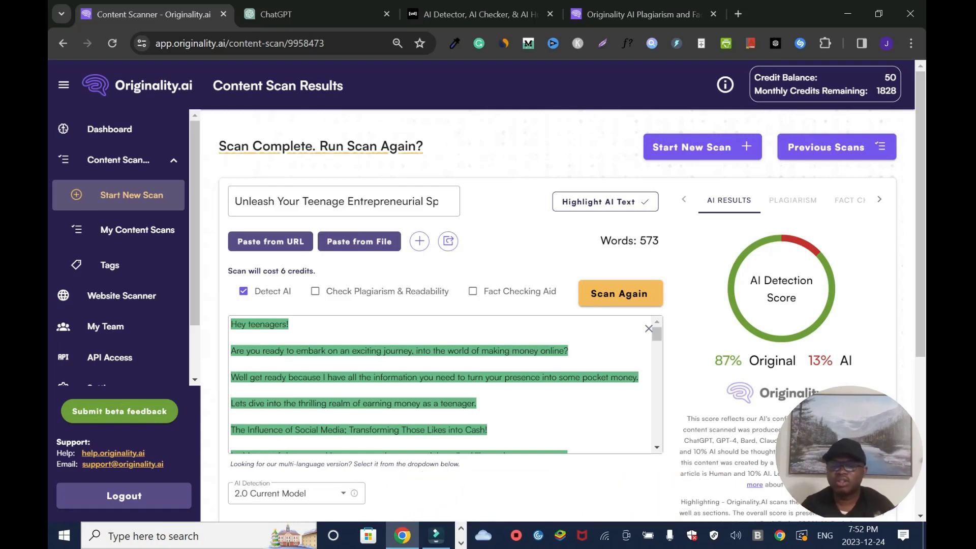
pyautogui.hotkey('ctrl', '3')
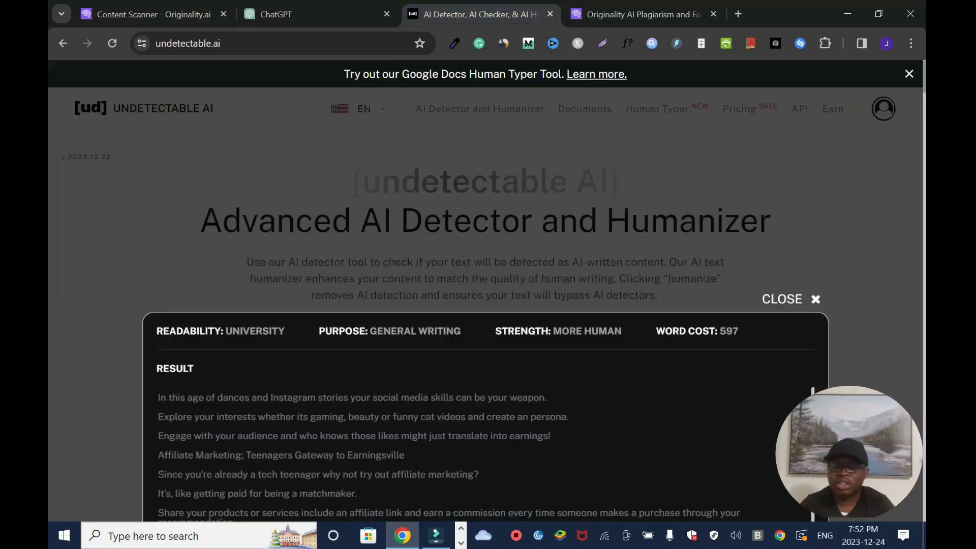
# Flip between the Originality.ai scan and the Undetectable AI humanizer.
pyautogui.hotkey('ctrl', '1')
pyautogui.hotkey('ctrl', '3')
pyautogui.scroll(-2, 488, 305)
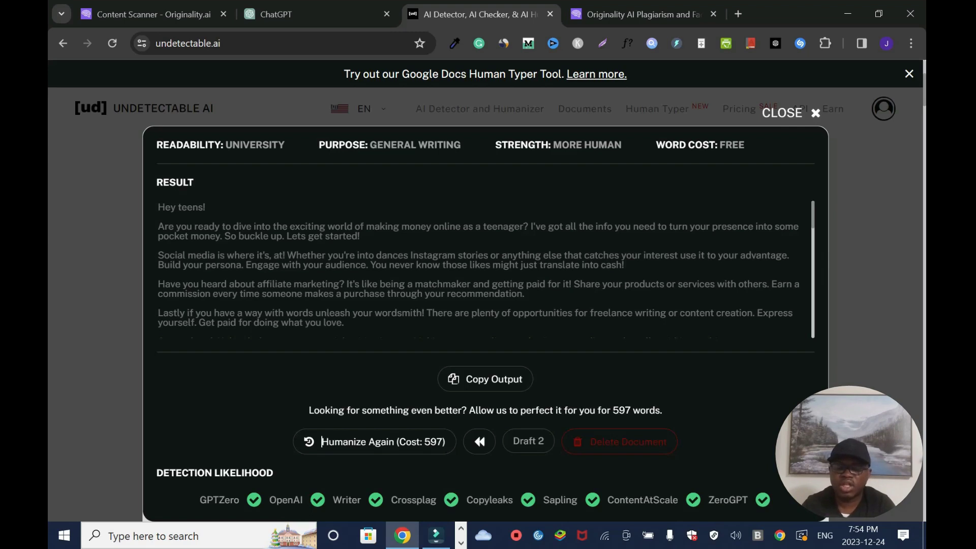
# Scan the 580-word second draft in Originality.ai without plagiarism checking.
pyautogui.click(490, 379)
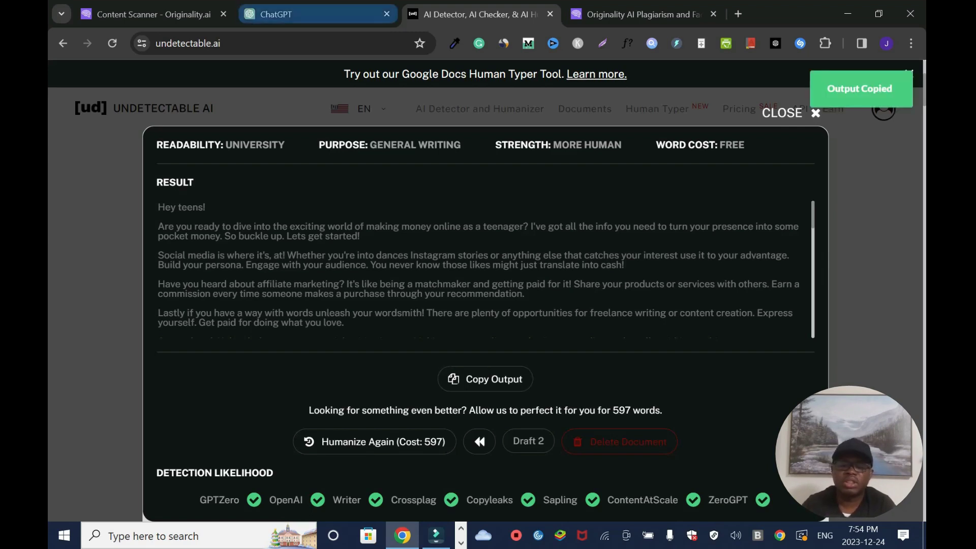
pyautogui.click(153, 14)
pyautogui.click(701, 147)
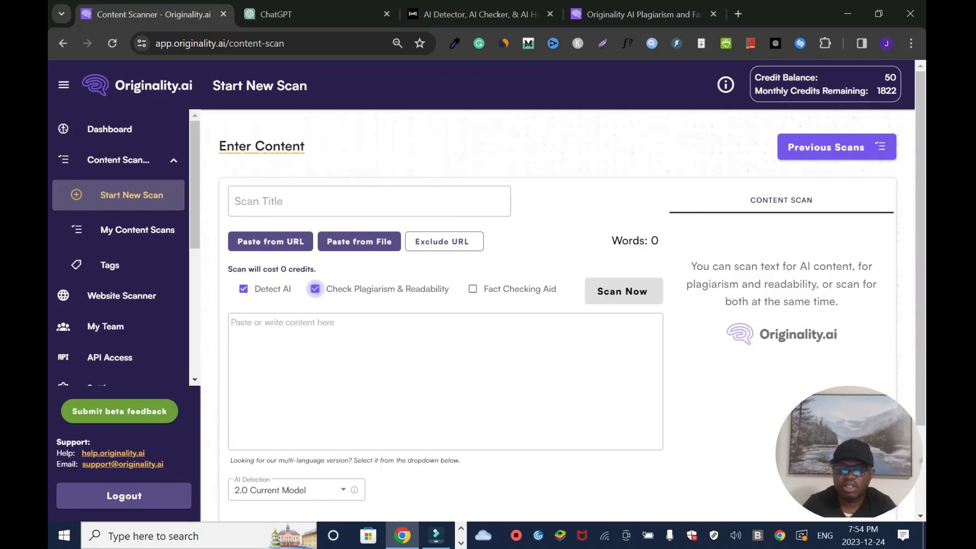
pyautogui.click(316, 290)
pyautogui.hotkey('ctrl', 'v')
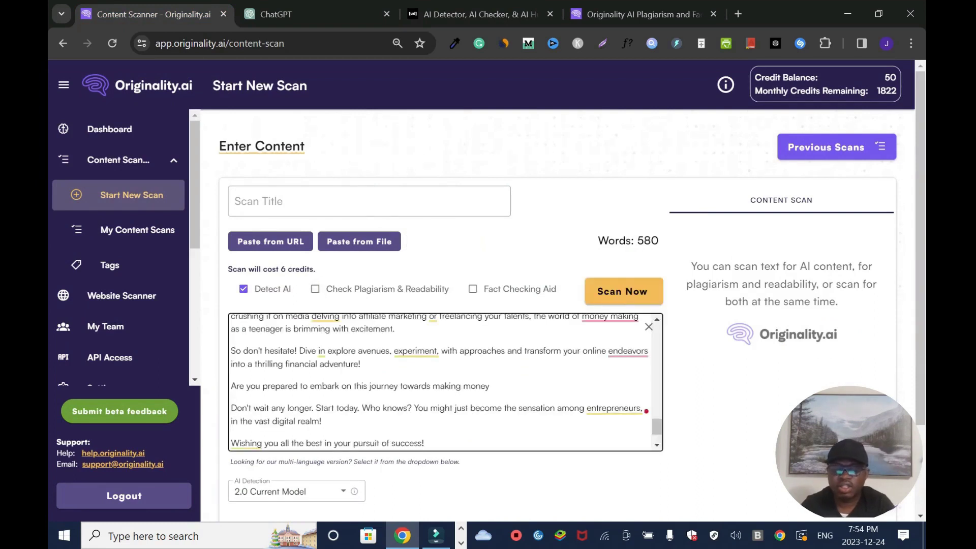
pyautogui.click(622, 291)
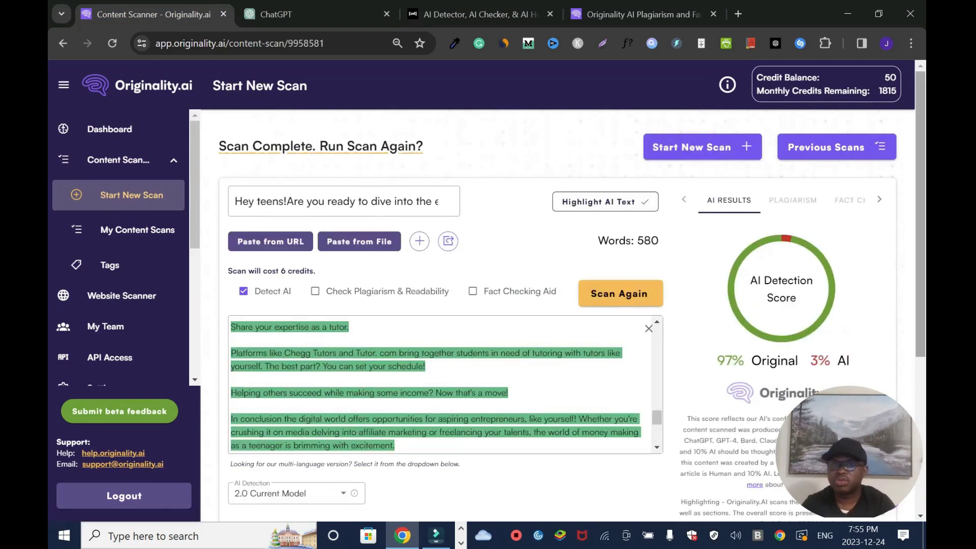
pyautogui.scroll(-2, 445, 381)
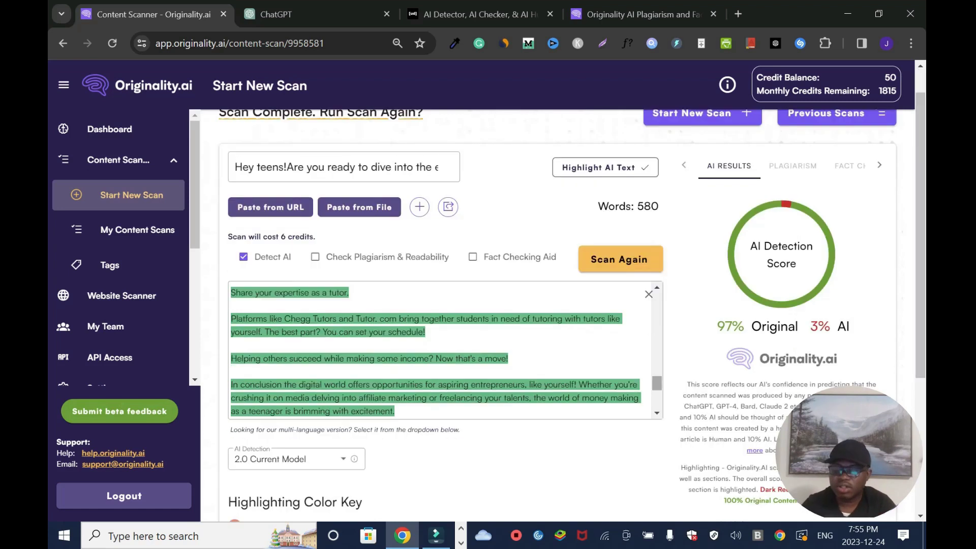
pyautogui.click(646, 376)
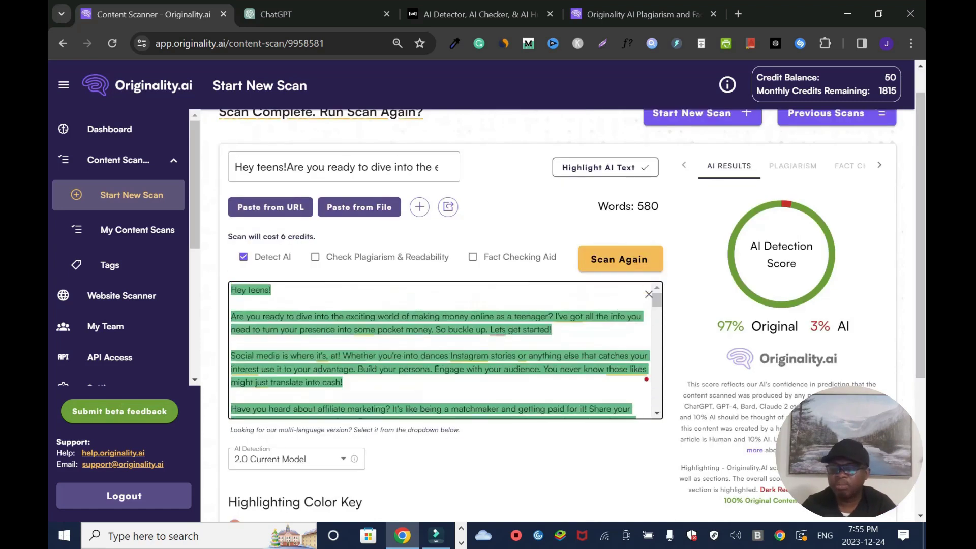
pyautogui.hotkey('ctrl', '3')
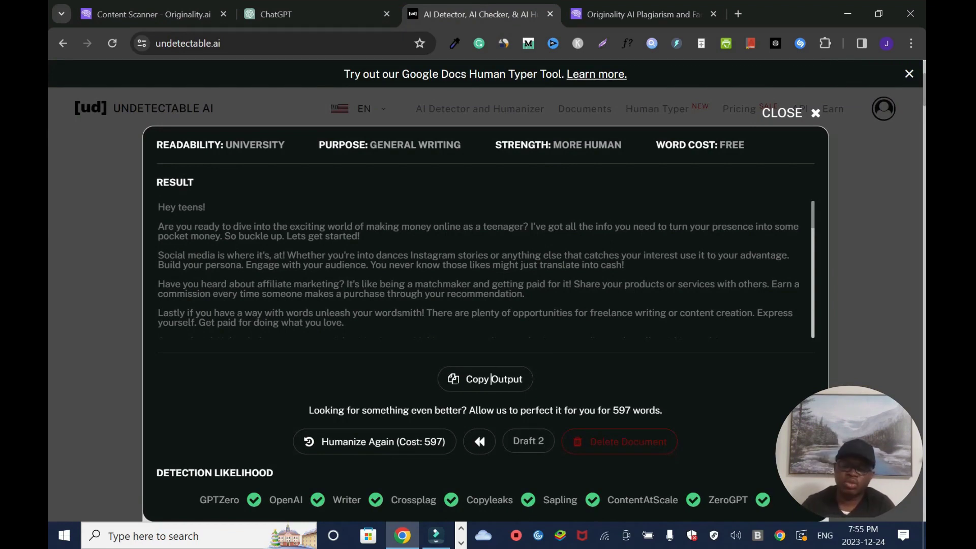
pyautogui.hotkey('ctrl', '1')
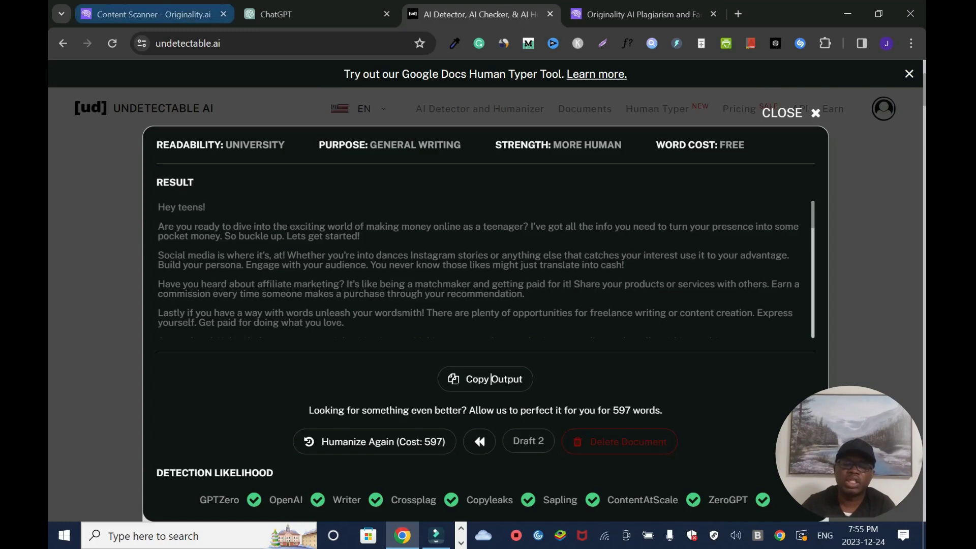
pyautogui.scroll(1, 491, 378)
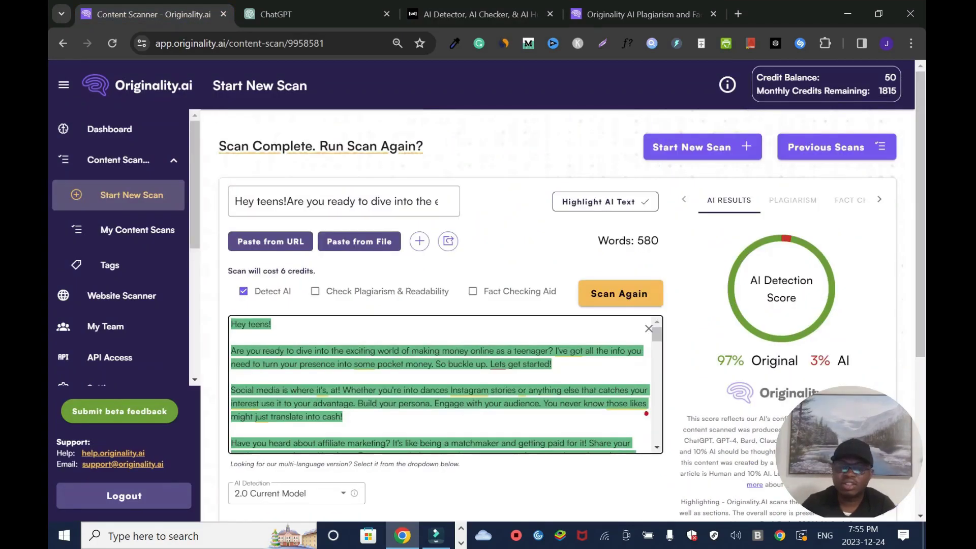
pyautogui.click(476, 14)
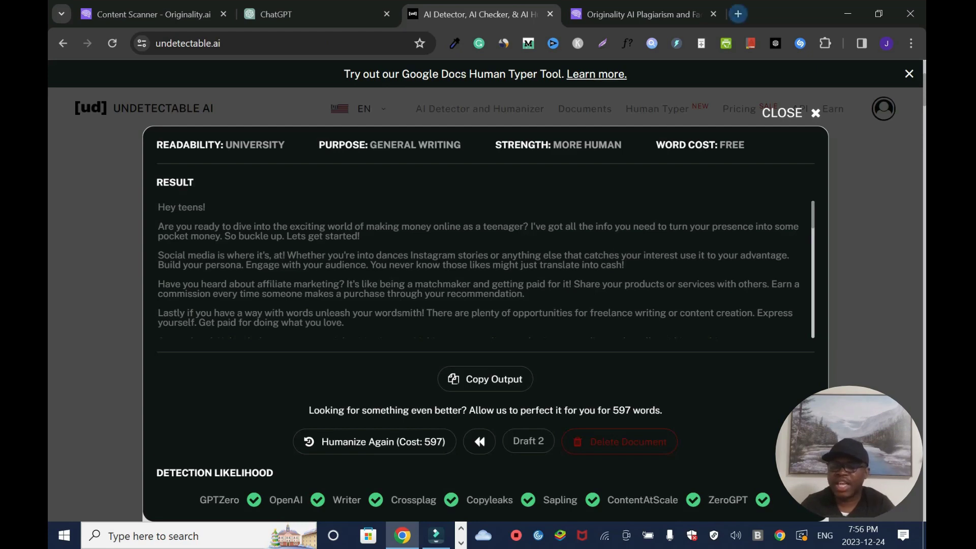
# Close the humanized result panel and go to Undetectable AI's Plans & Pricing page.
pyautogui.click(785, 112)
pyautogui.click(743, 108)
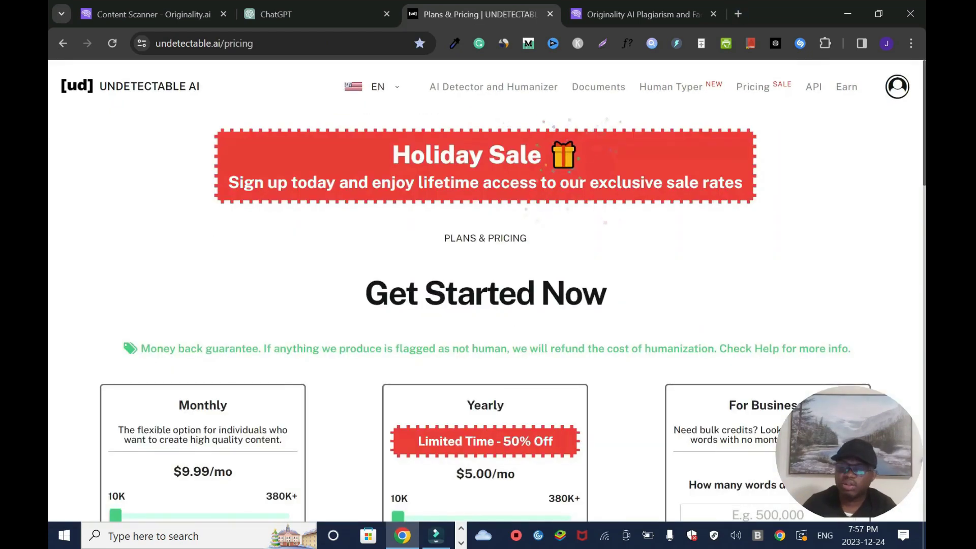
pyautogui.scroll(-3, 488, 305)
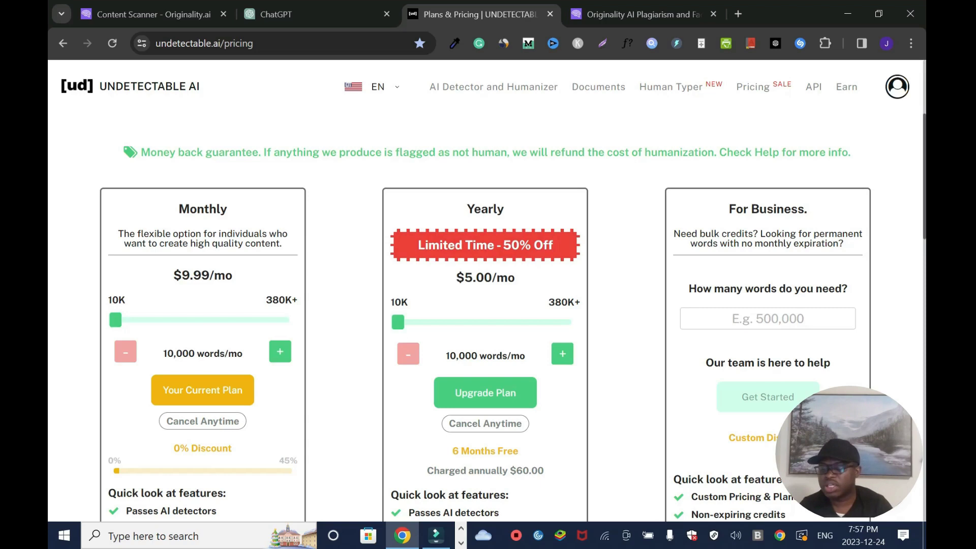
pyautogui.scroll(-1, 488, 316)
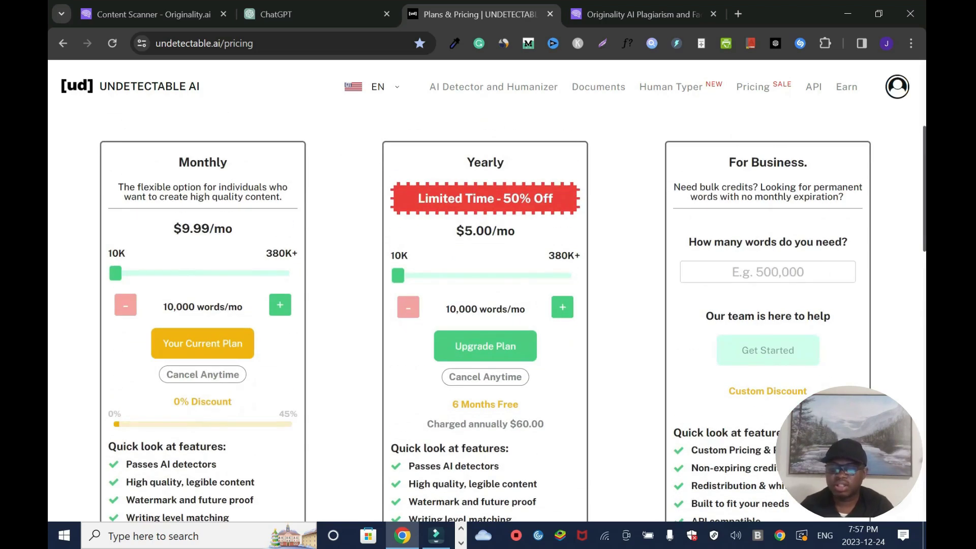
pyautogui.scroll(-1, 488, 316)
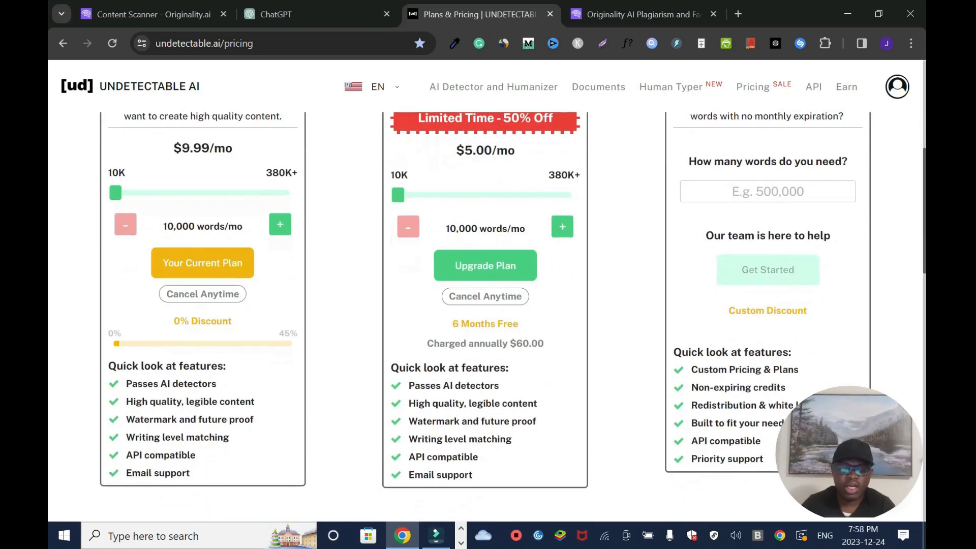
pyautogui.scroll(2, 488, 316)
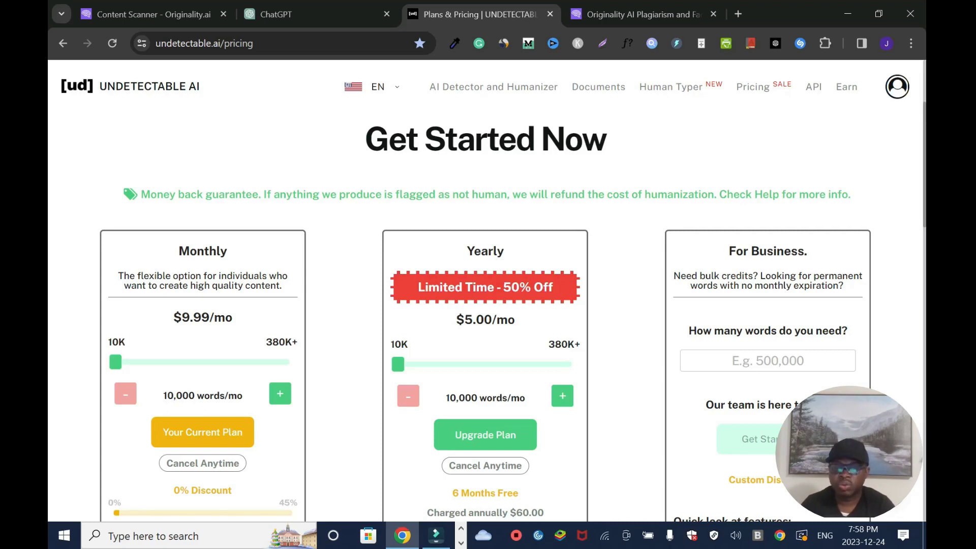
pyautogui.hotkey('ctrl', '1')
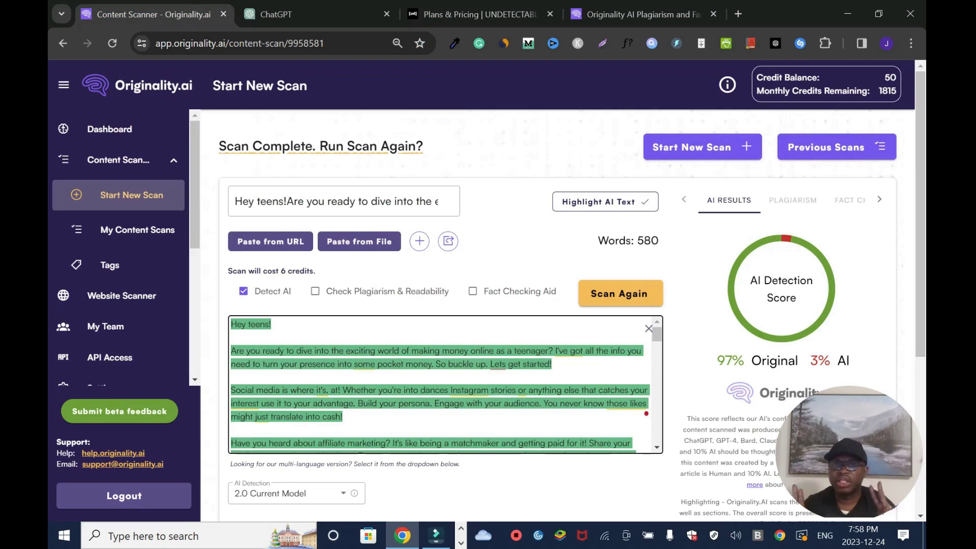
pyautogui.hotkey('ctrl', '3')
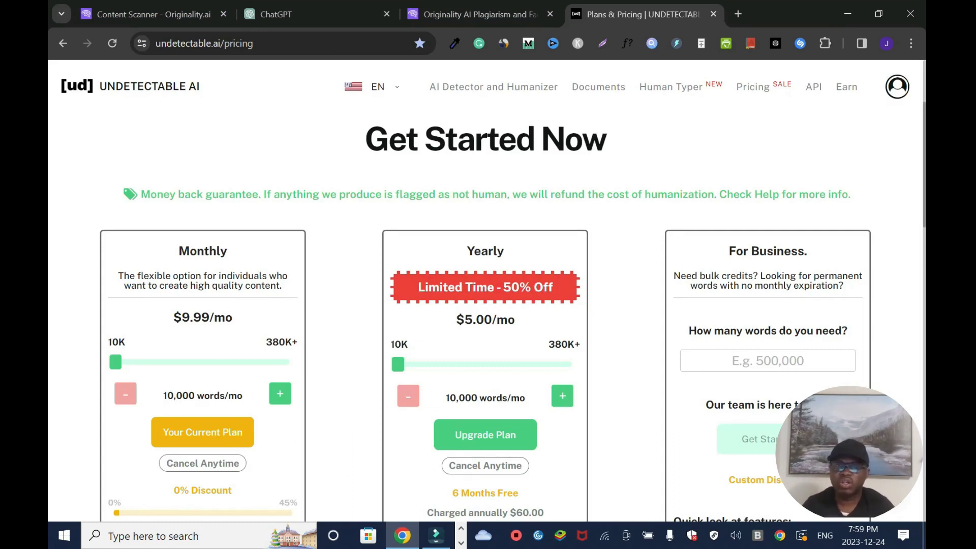
pyautogui.hotkey('alt', 'Left')
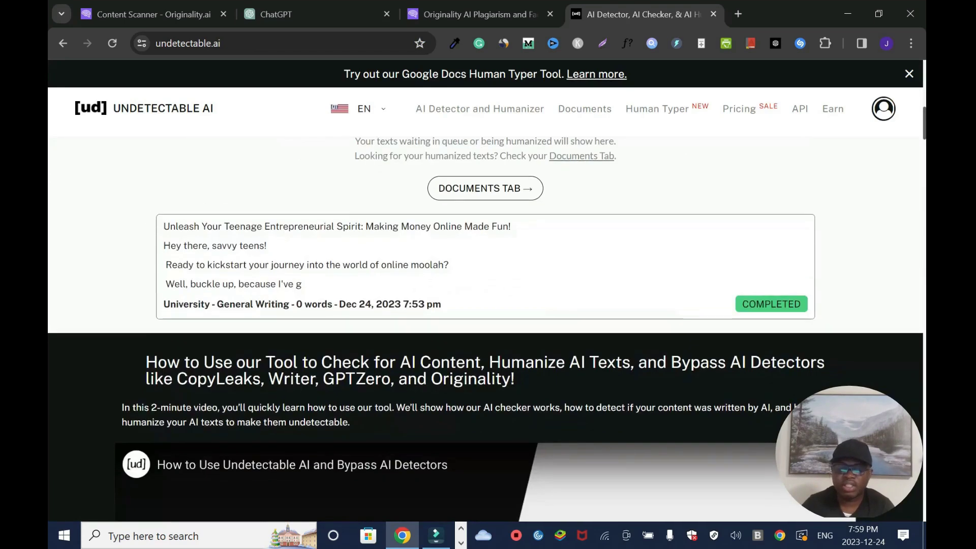
pyautogui.scroll(-5, 488, 328)
pyautogui.scroll(-5, 487, 328)
pyautogui.scroll(-3, 488, 327)
pyautogui.scroll(5, 488, 305)
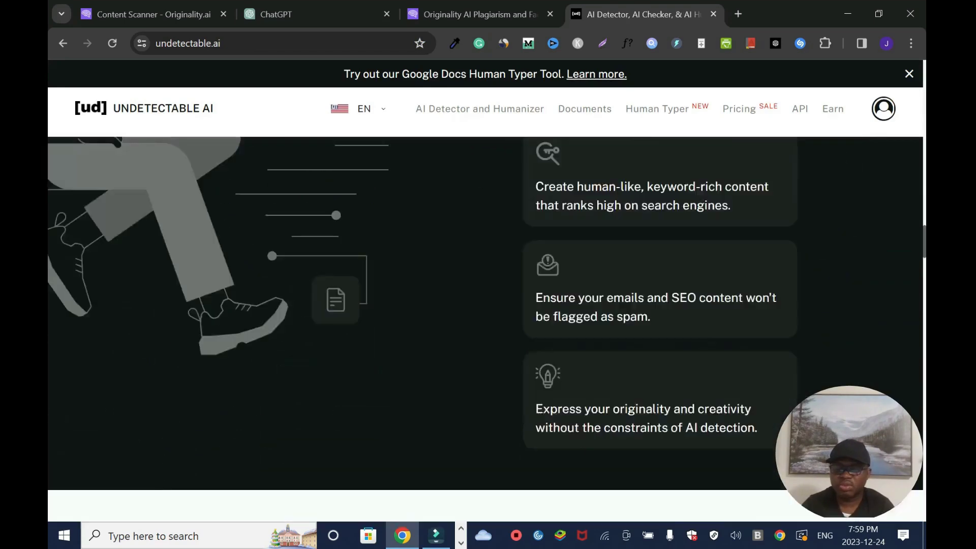
pyautogui.scroll(10, 488, 305)
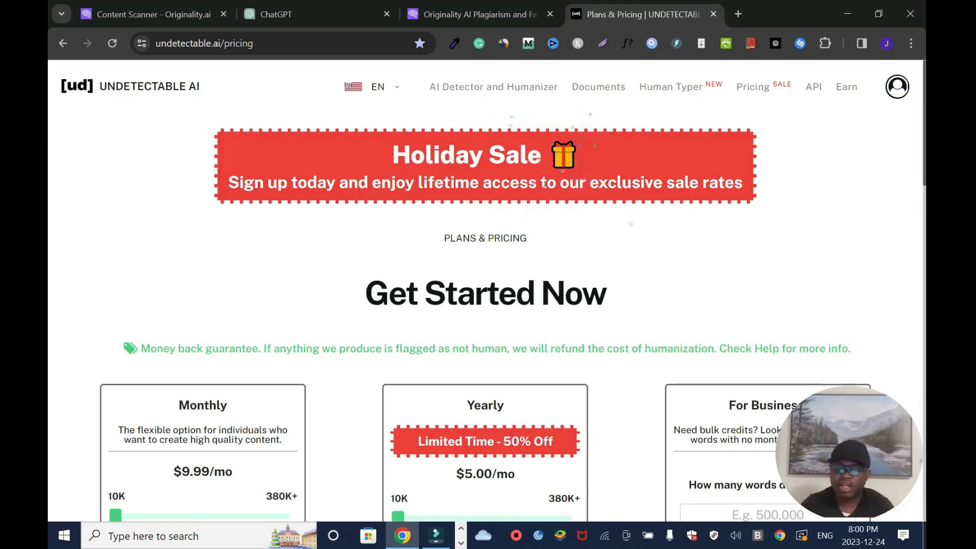
pyautogui.scroll(-2, 488, 305)
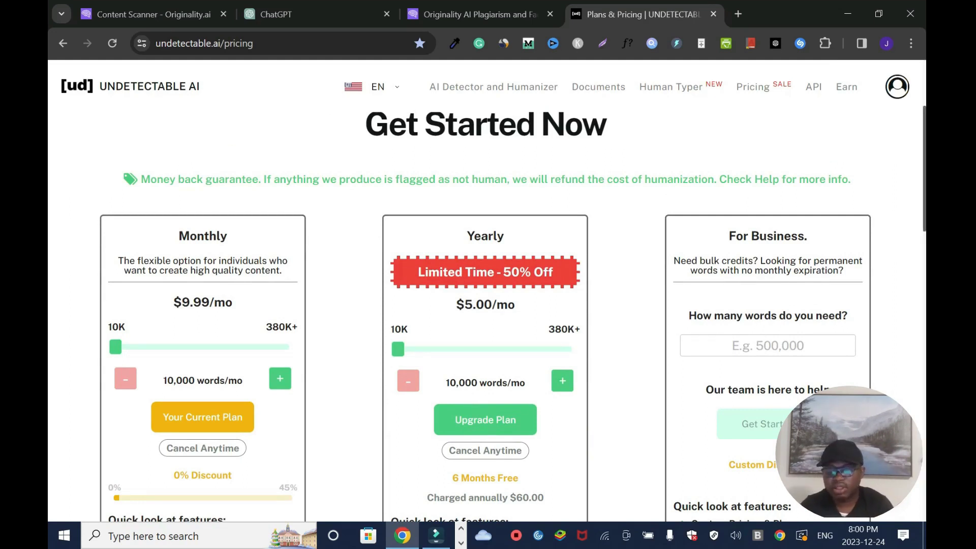
pyautogui.scroll(1, 488, 305)
pyautogui.scroll(-1, 488, 305)
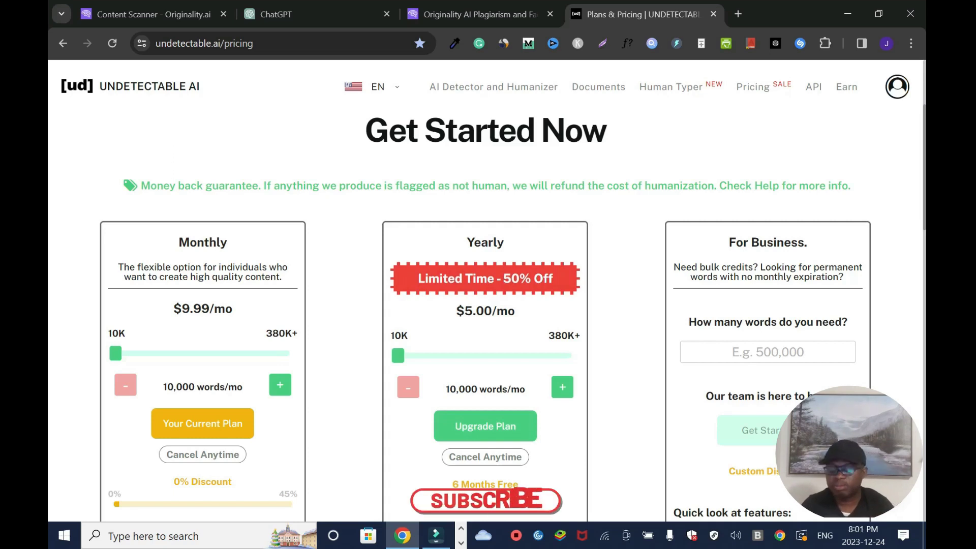
pyautogui.scroll(2, 489, 305)
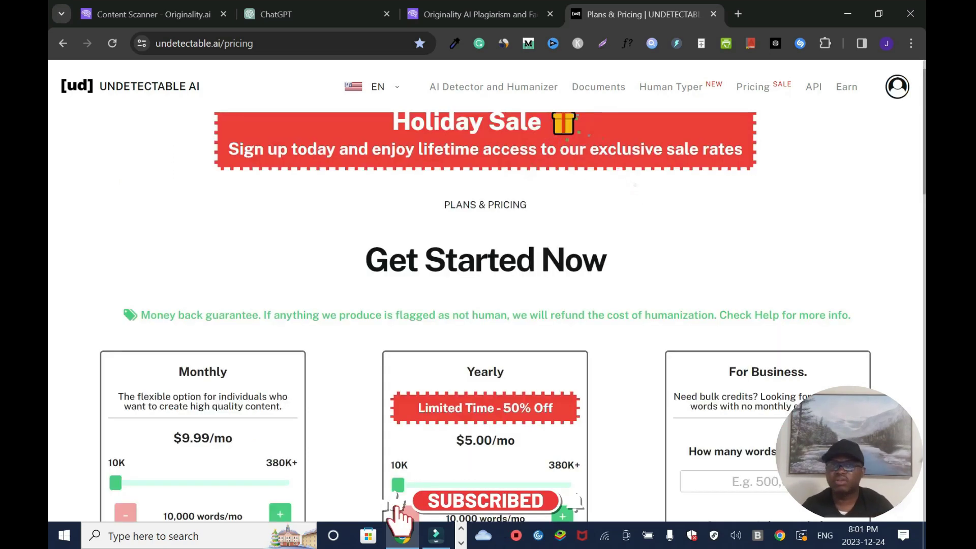